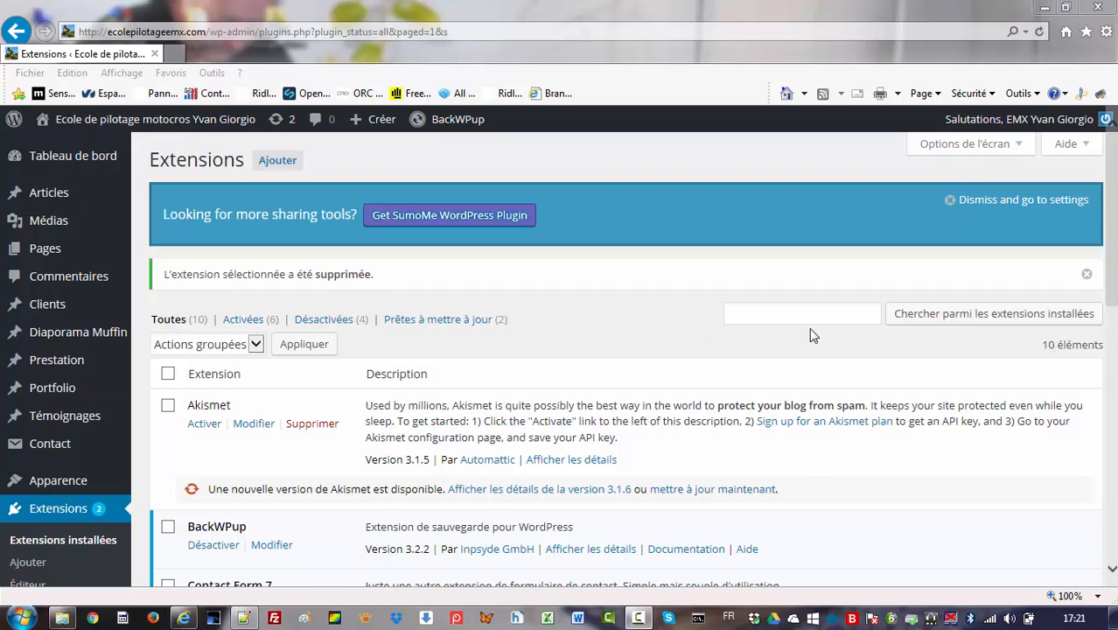
# Step: Check the installed extensions and search the WordPress plugin directory for "redirection"
pyautogui.moveTo(1112, 179); pyautogui.dragTo(1112, 369)
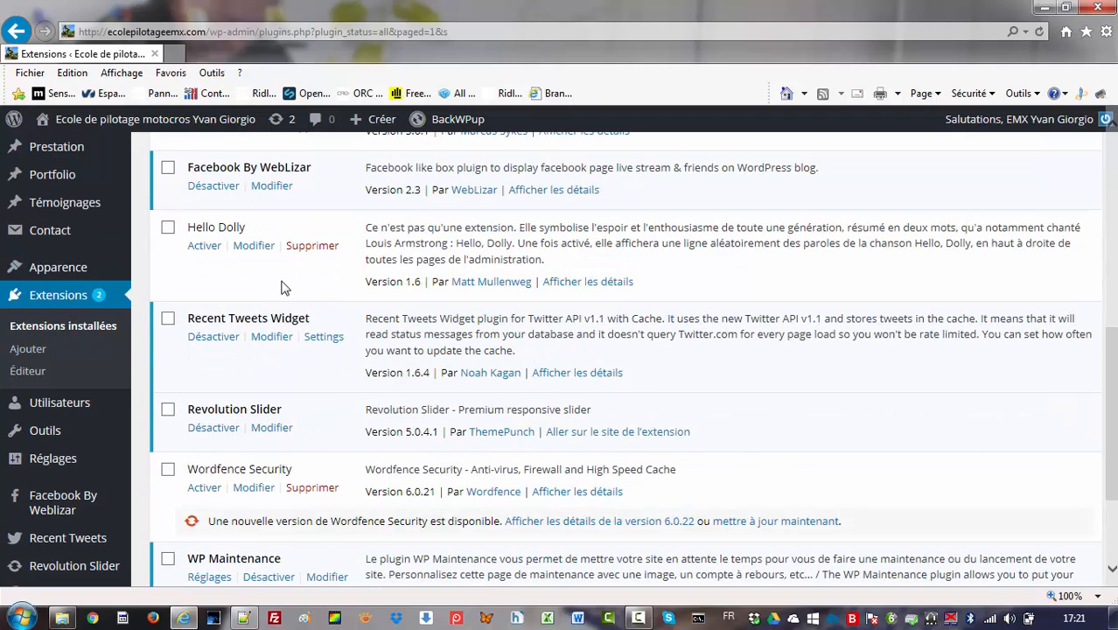
pyautogui.scroll(10, 424, 341)
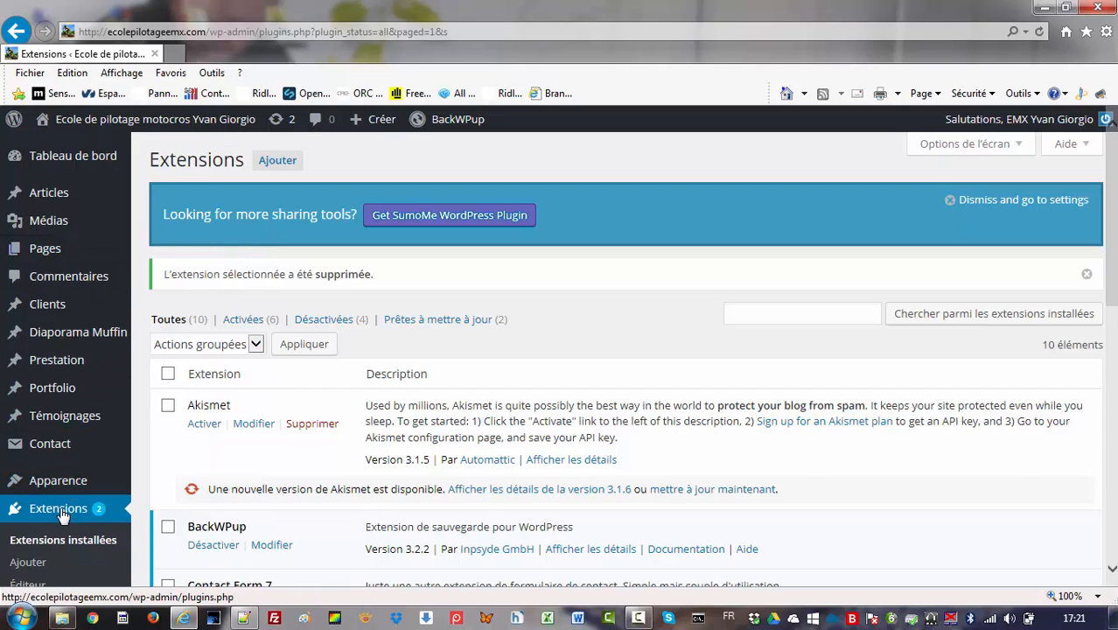
pyautogui.click(276, 160)
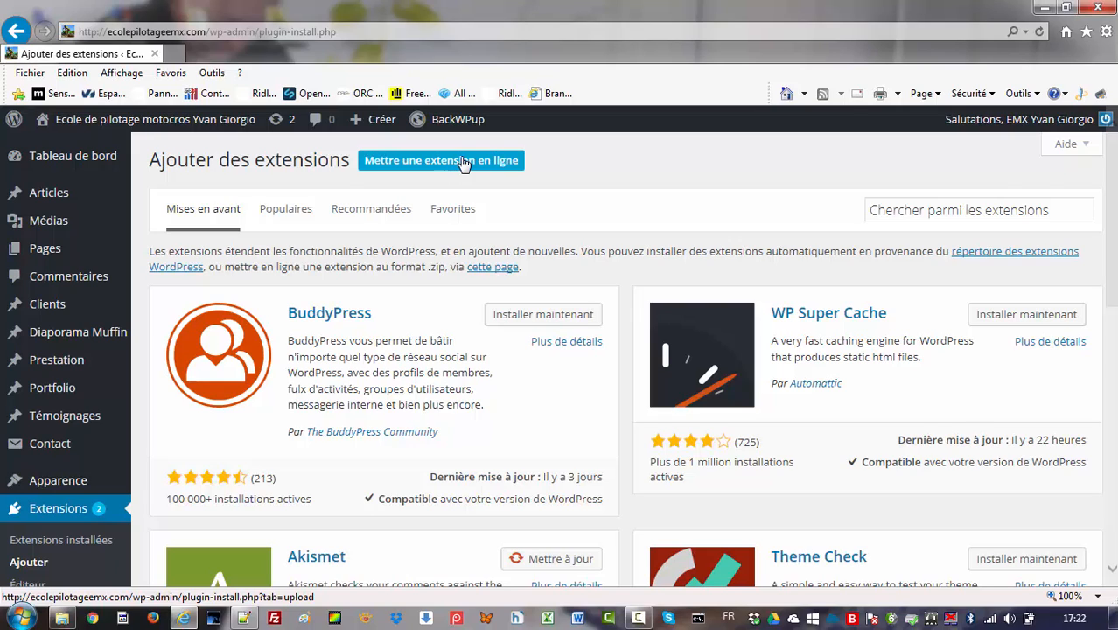
pyautogui.click(972, 210)
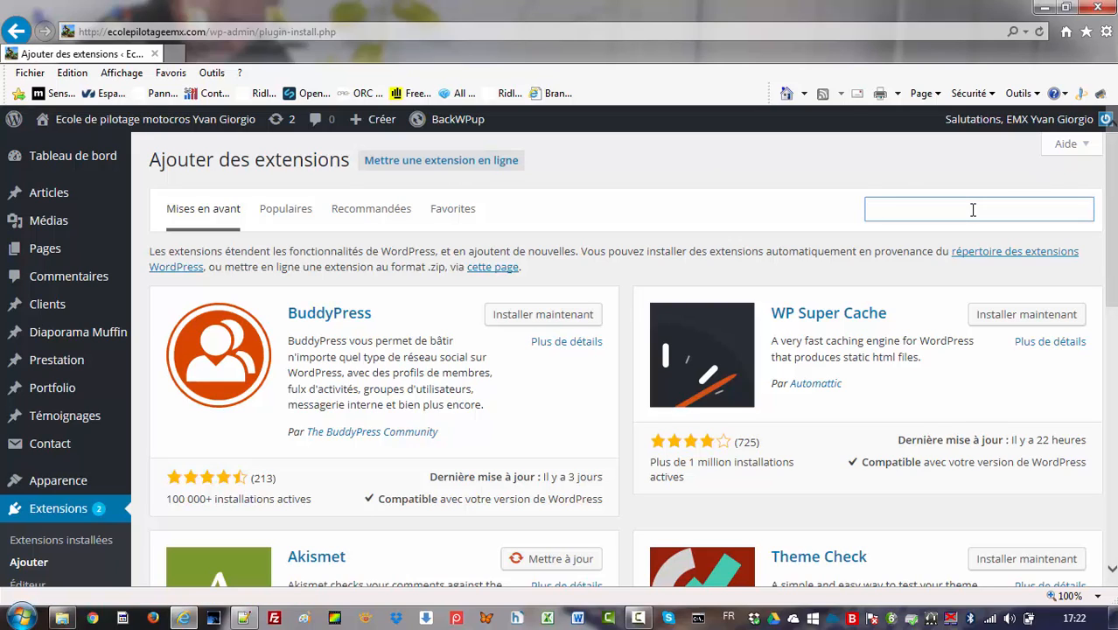
pyautogui.write('redirectio')
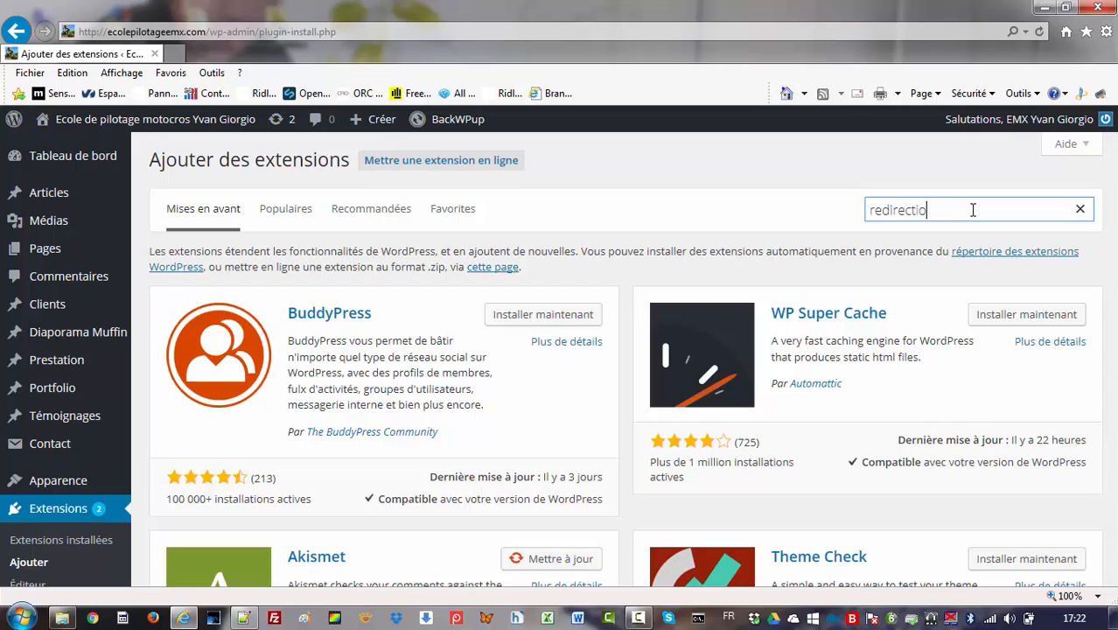
pyautogui.write('n')
pyautogui.press('Return')
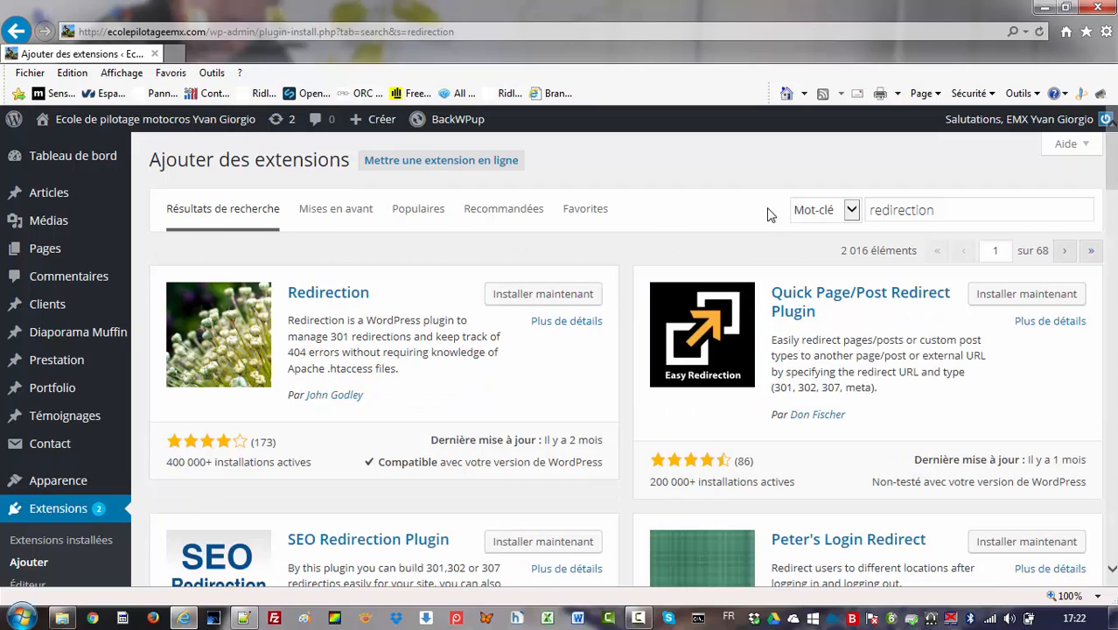
# Step: Review the details of the Redirection plugin, then install and activate it
pyautogui.click(316, 298)
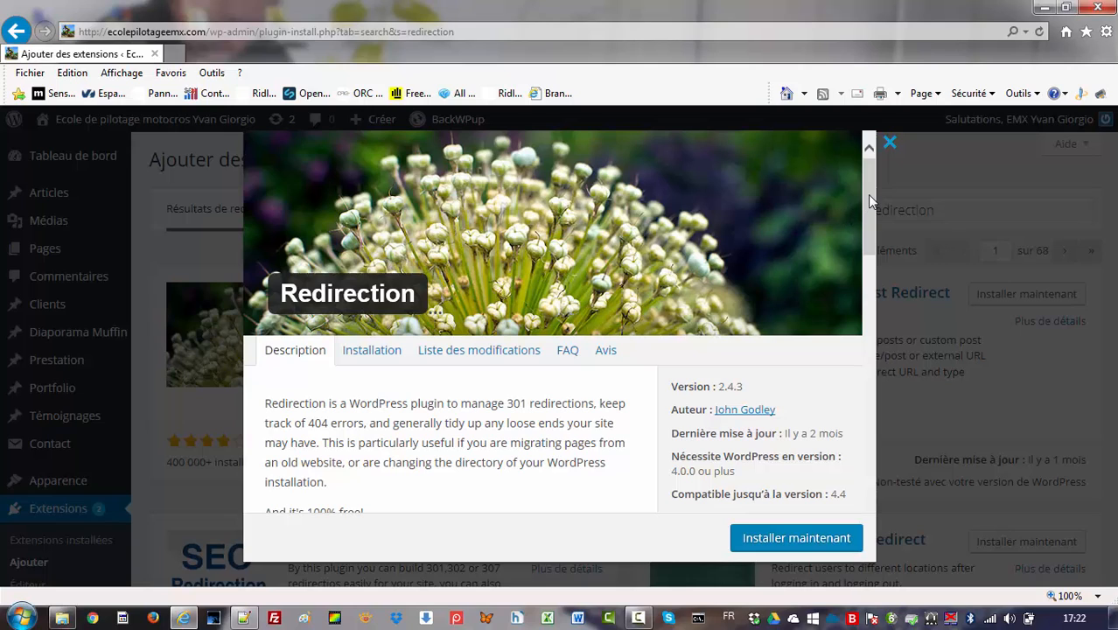
pyautogui.moveTo(867, 194); pyautogui.dragTo(863, 233)
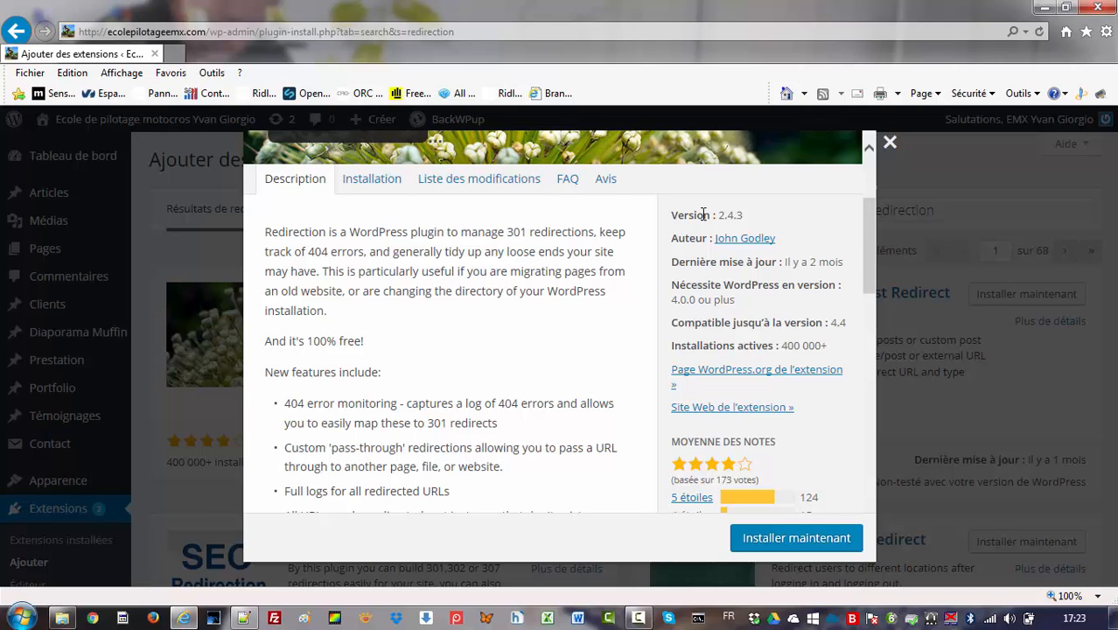
pyautogui.moveTo(869, 236); pyautogui.dragTo(861, 446)
pyautogui.moveTo(890, 340); pyautogui.dragTo(870, 207)
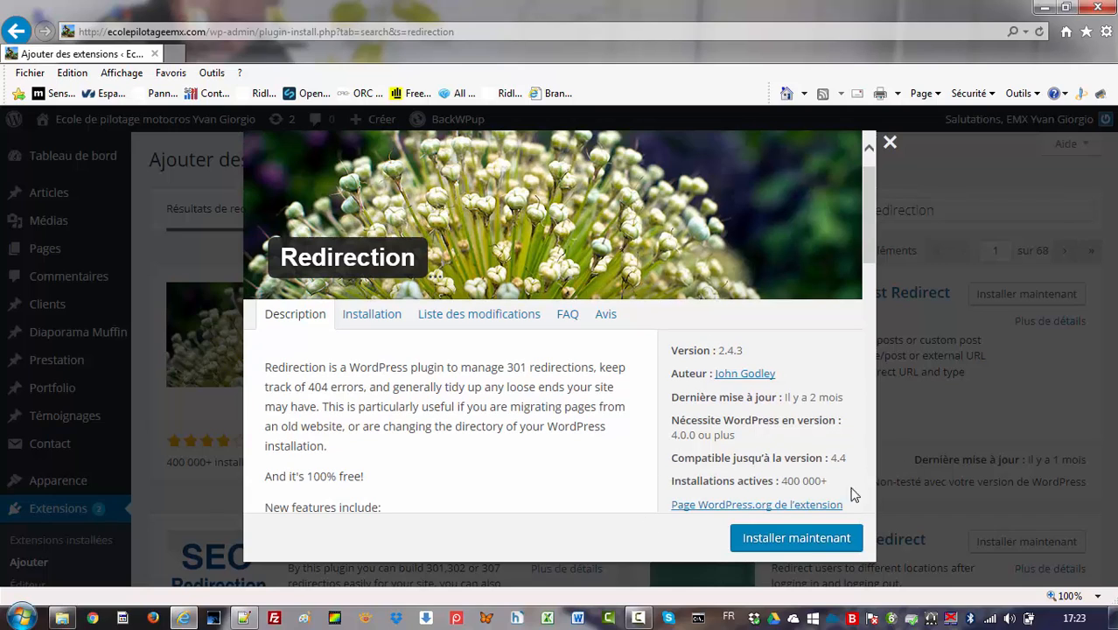
pyautogui.click(814, 546)
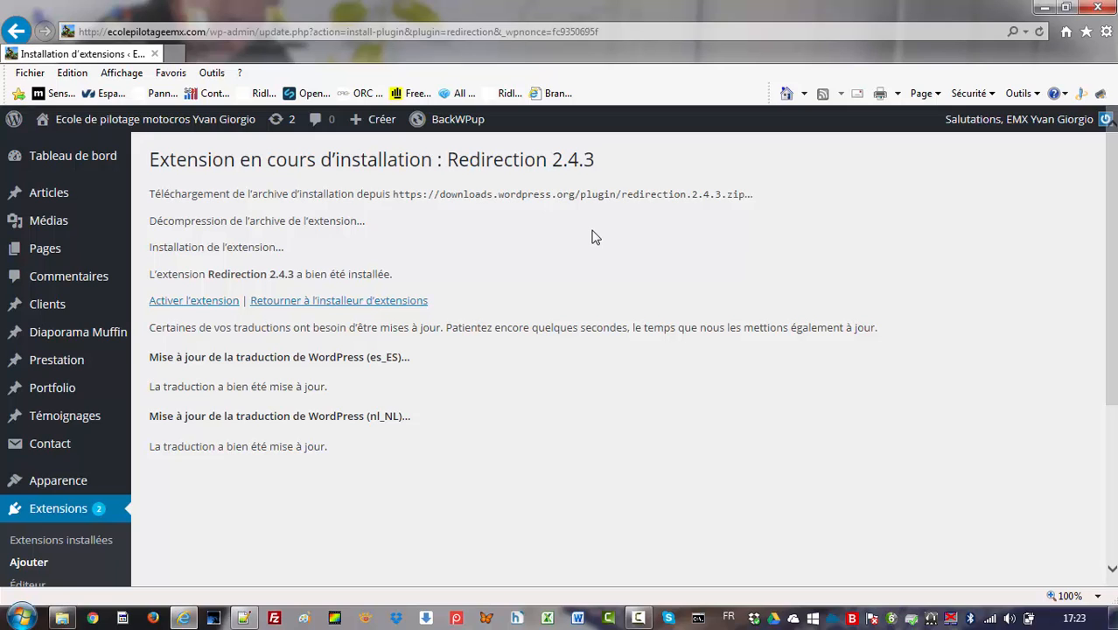
pyautogui.click(196, 302)
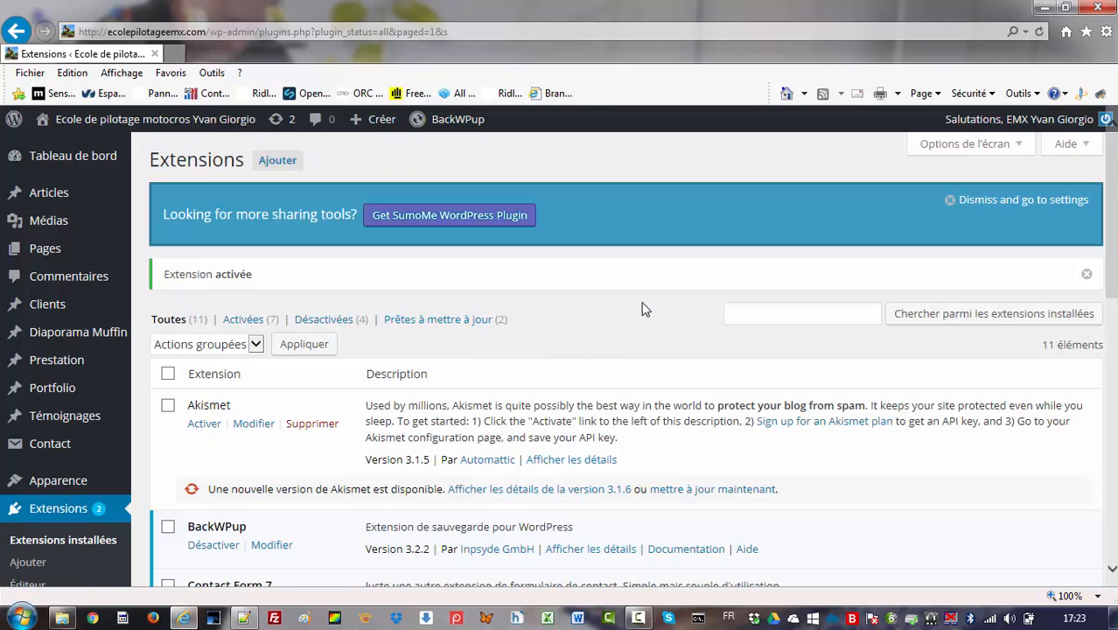
# Step: Dismiss the SumoMe sharing tools notice and open the settings of the Redirection plugin
pyautogui.click(963, 204)
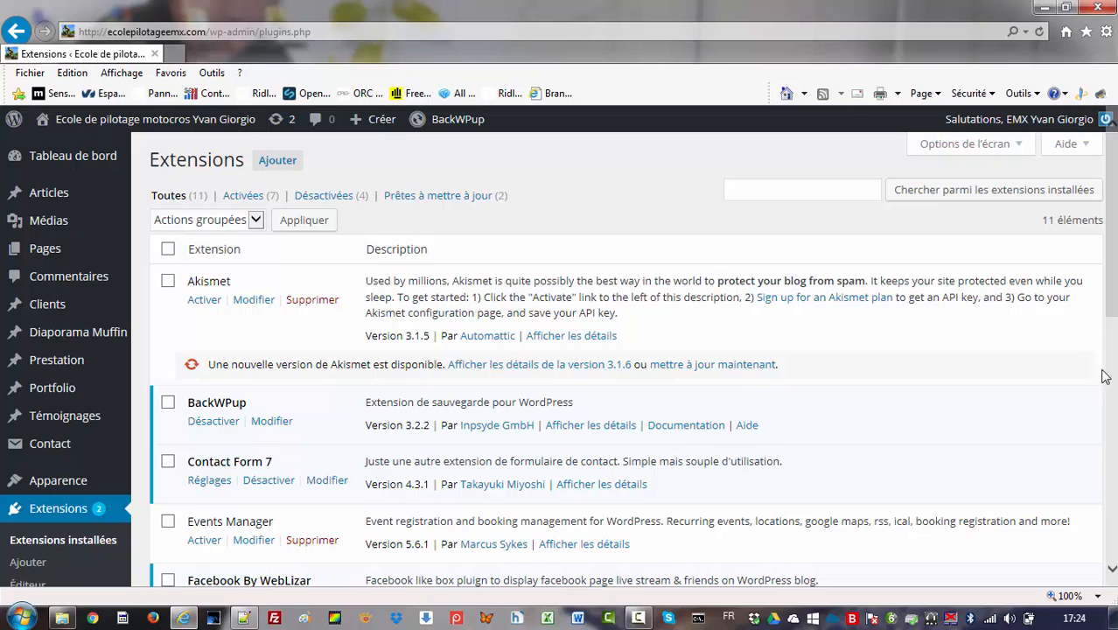
pyautogui.moveTo(1109, 300); pyautogui.dragTo(1111, 496)
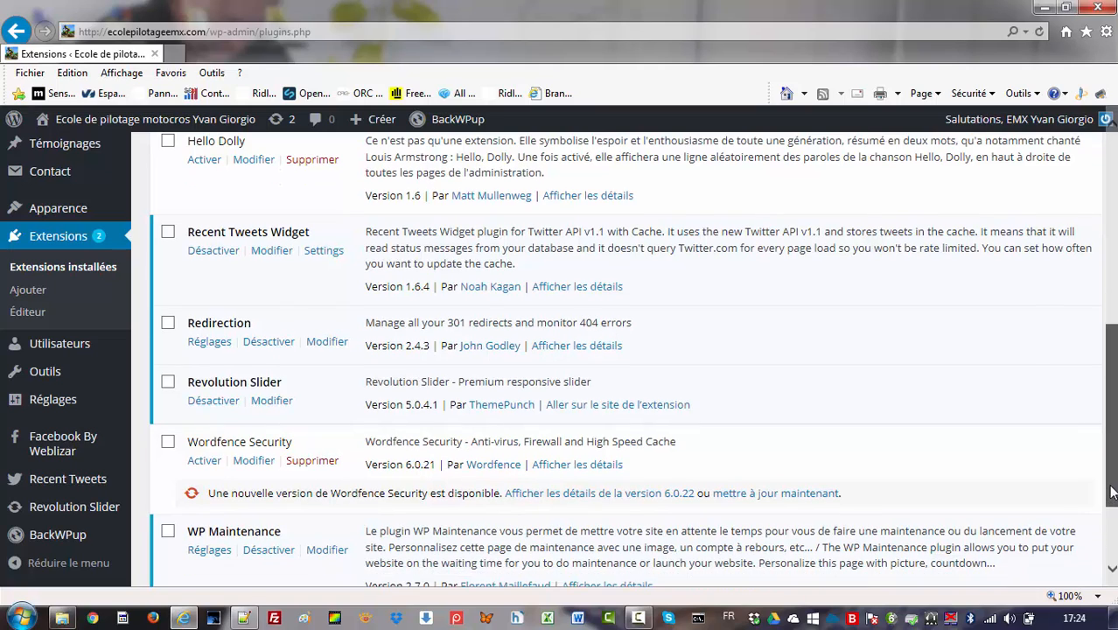
pyautogui.click(210, 343)
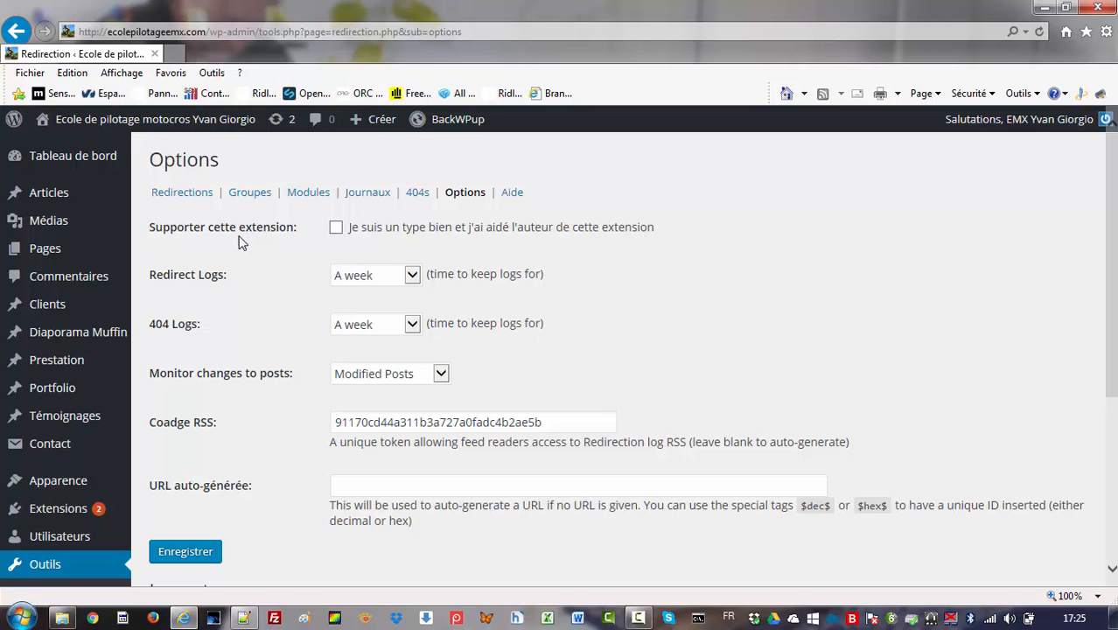
# Step: Examine the plugin's Redirections and Groupes pages, including the module choices for a new group
pyautogui.click(167, 200)
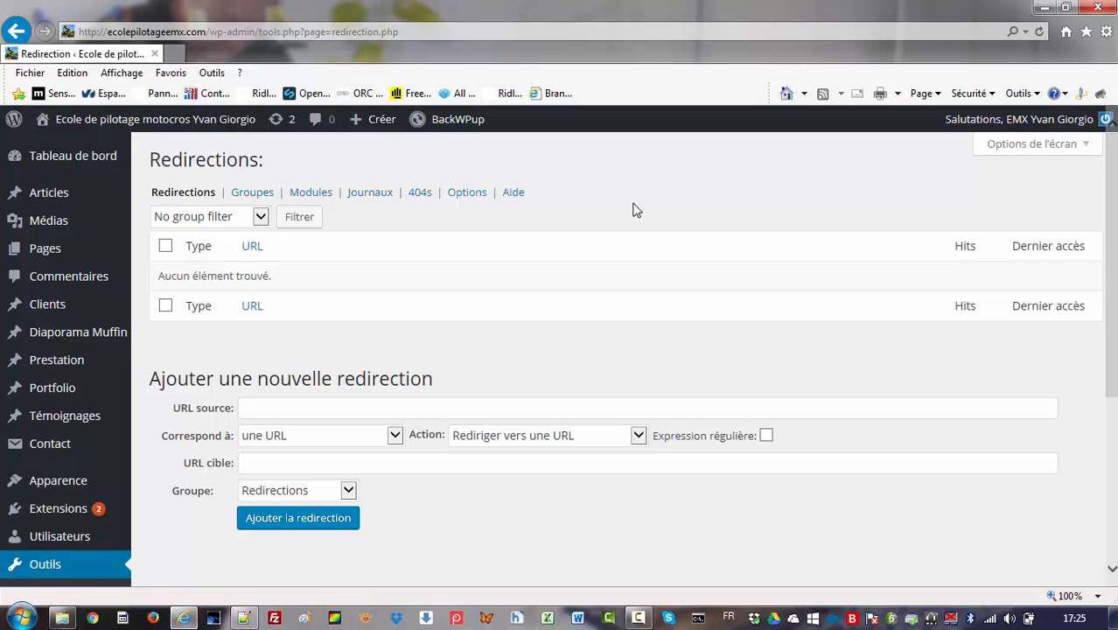
pyautogui.click(252, 200)
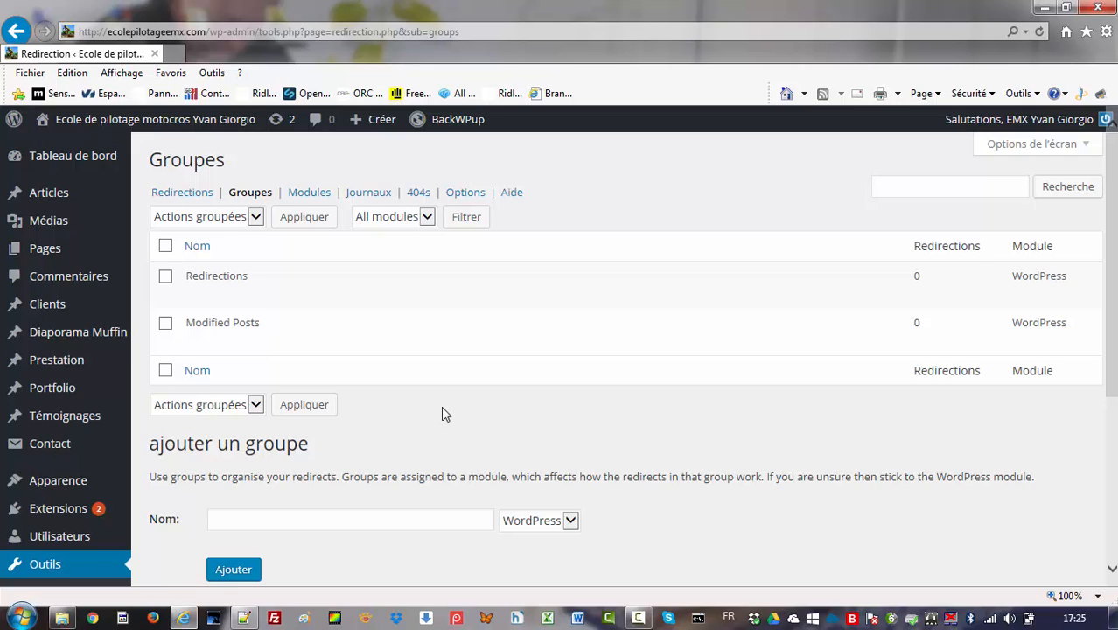
pyautogui.click(569, 522)
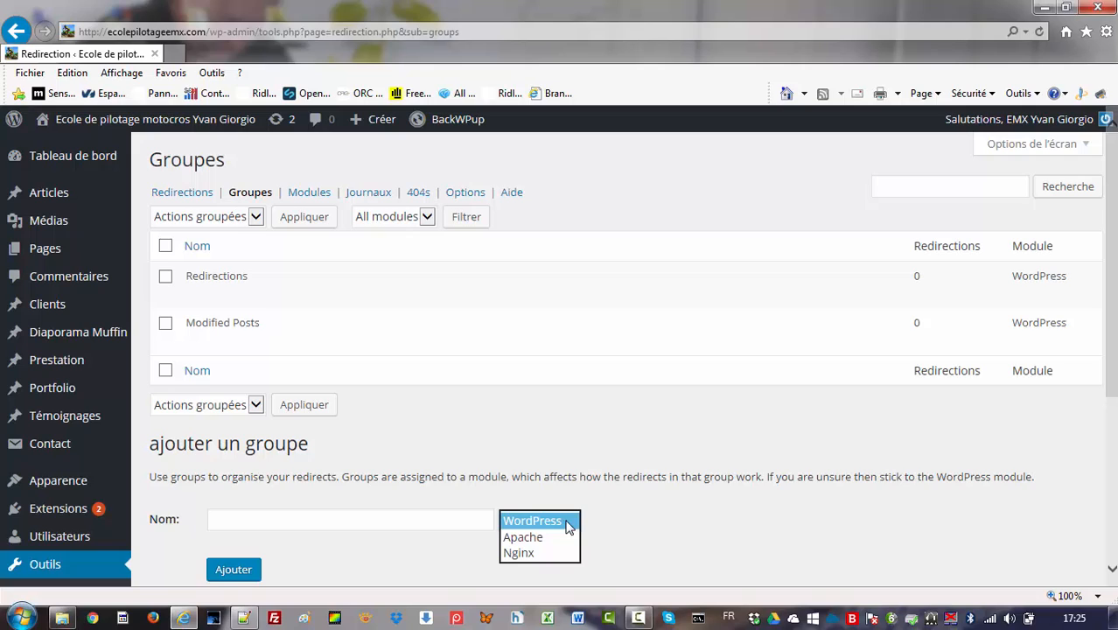
pyautogui.click(566, 523)
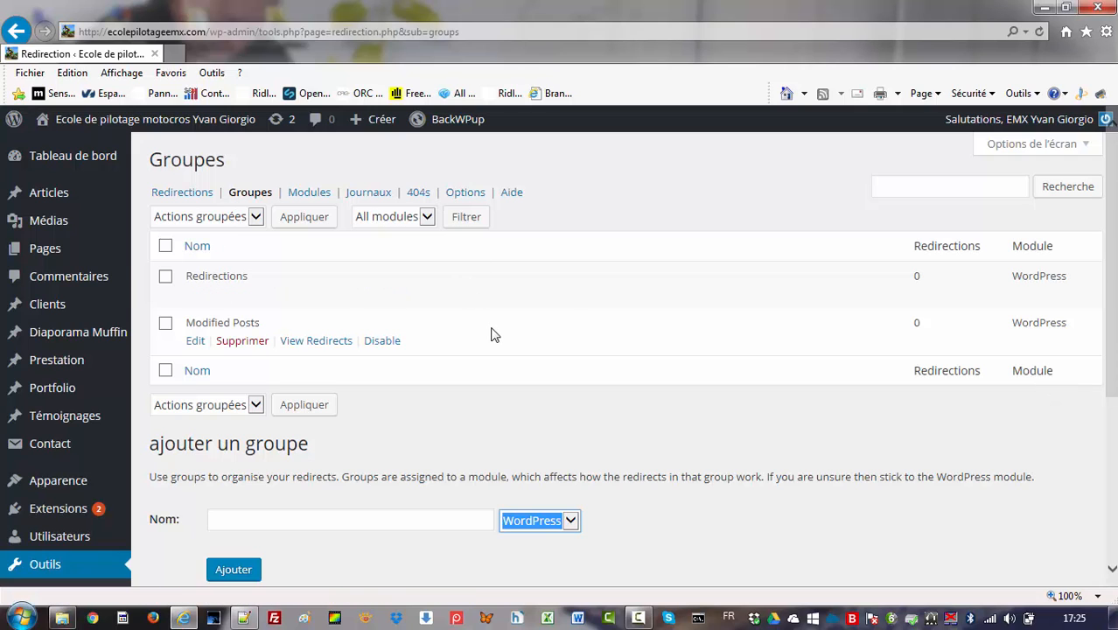
pyautogui.scroll(-3, 494, 332)
pyautogui.scroll(3, 496, 327)
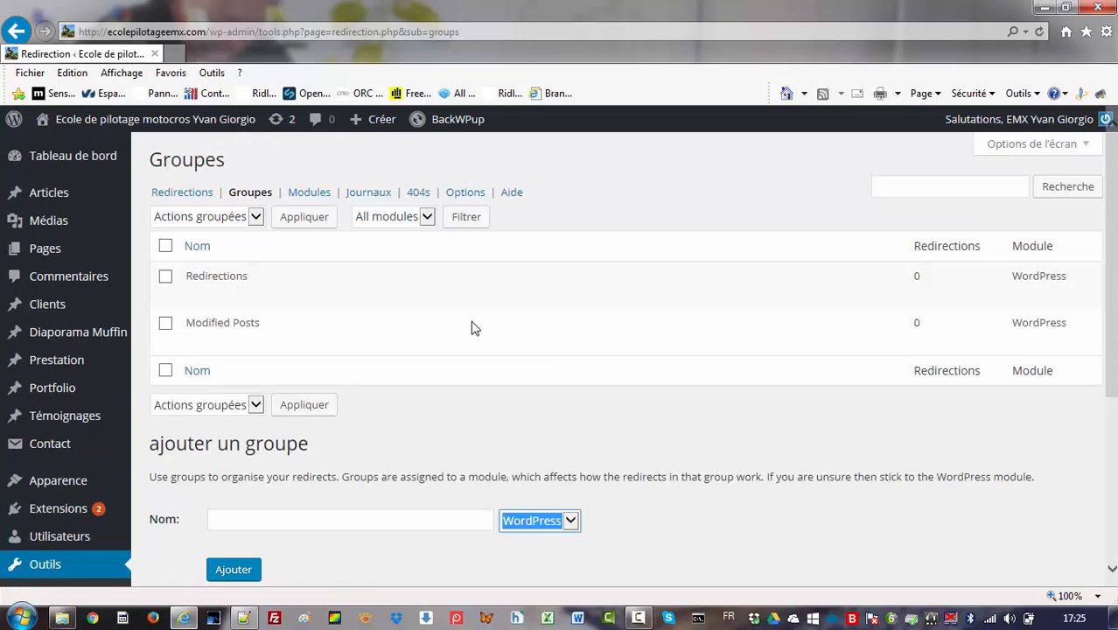
# Step: Examine the Modules, Journaux and 404s pages of the Redirection plugin
pyautogui.click(306, 195)
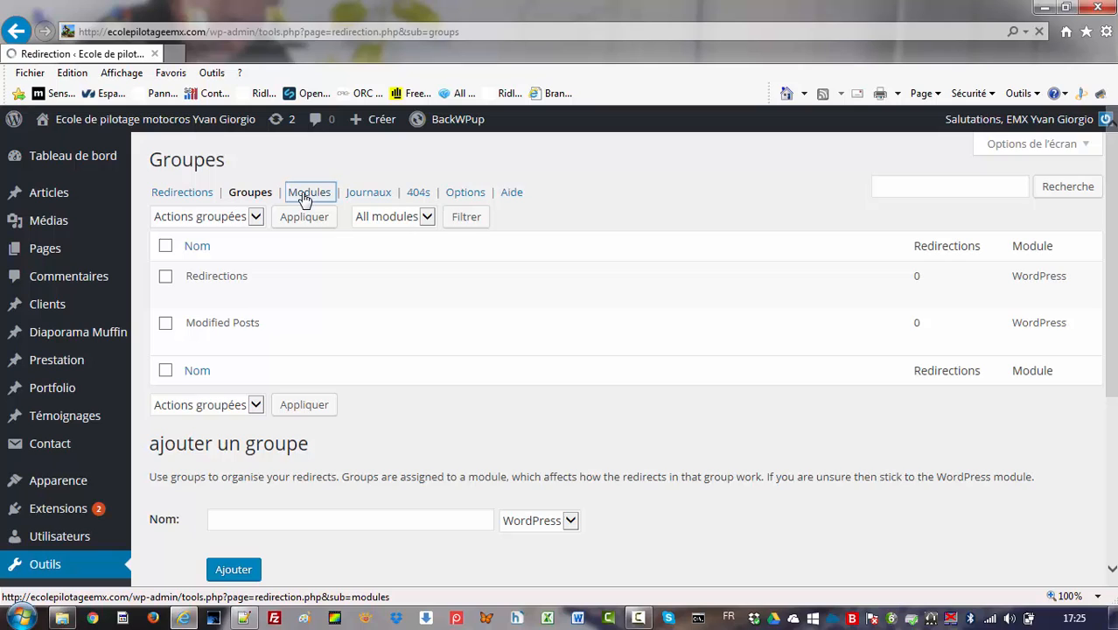
pyautogui.moveTo(284, 330)
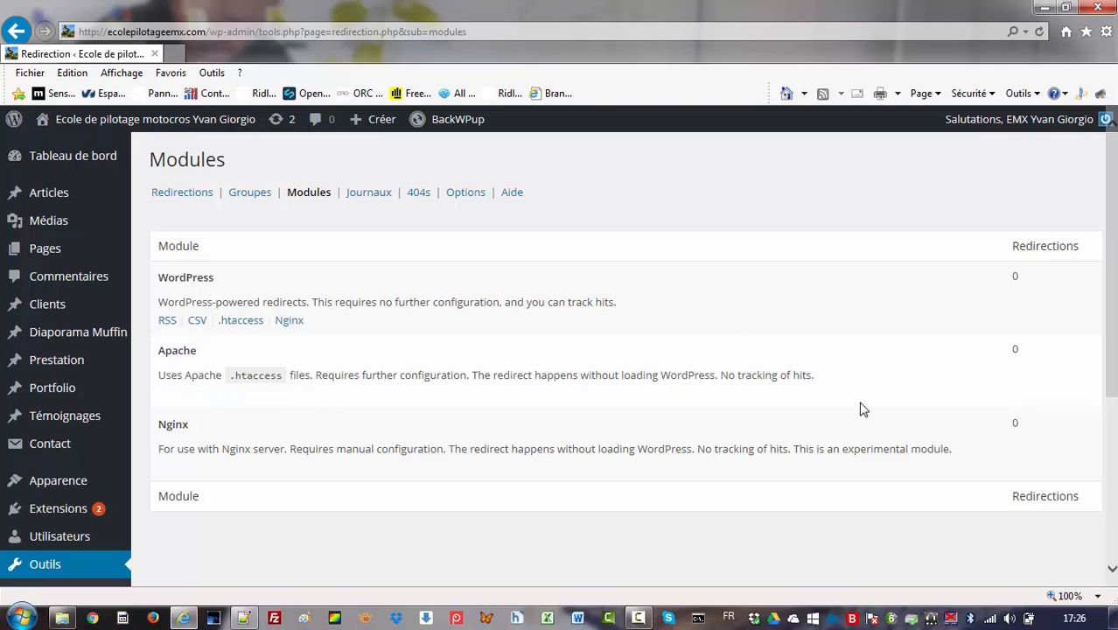
pyautogui.click(382, 196)
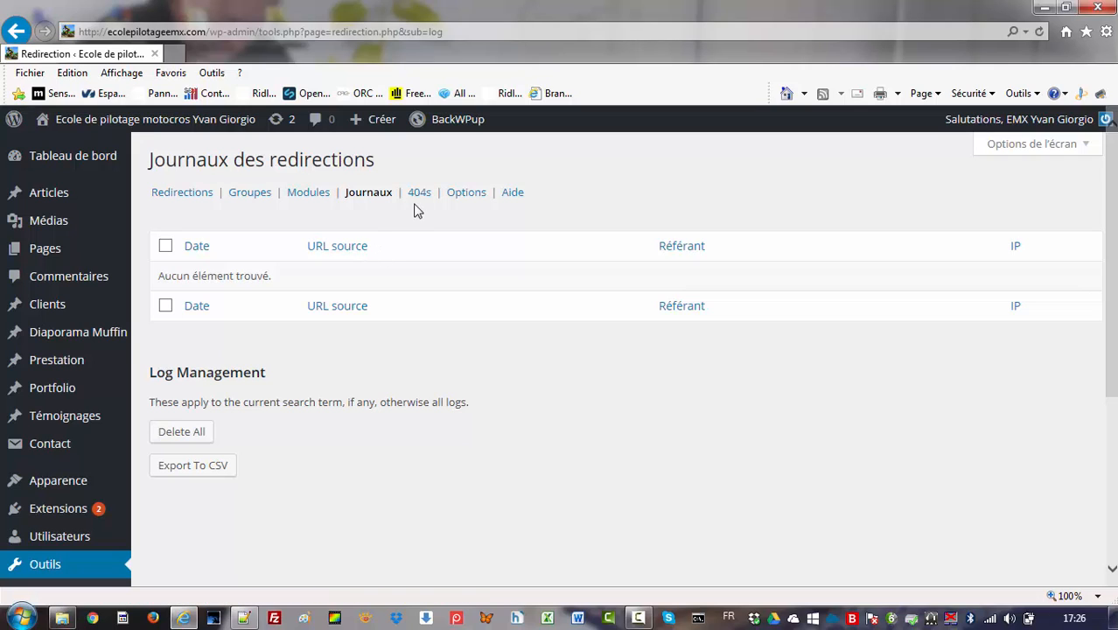
pyautogui.click(421, 196)
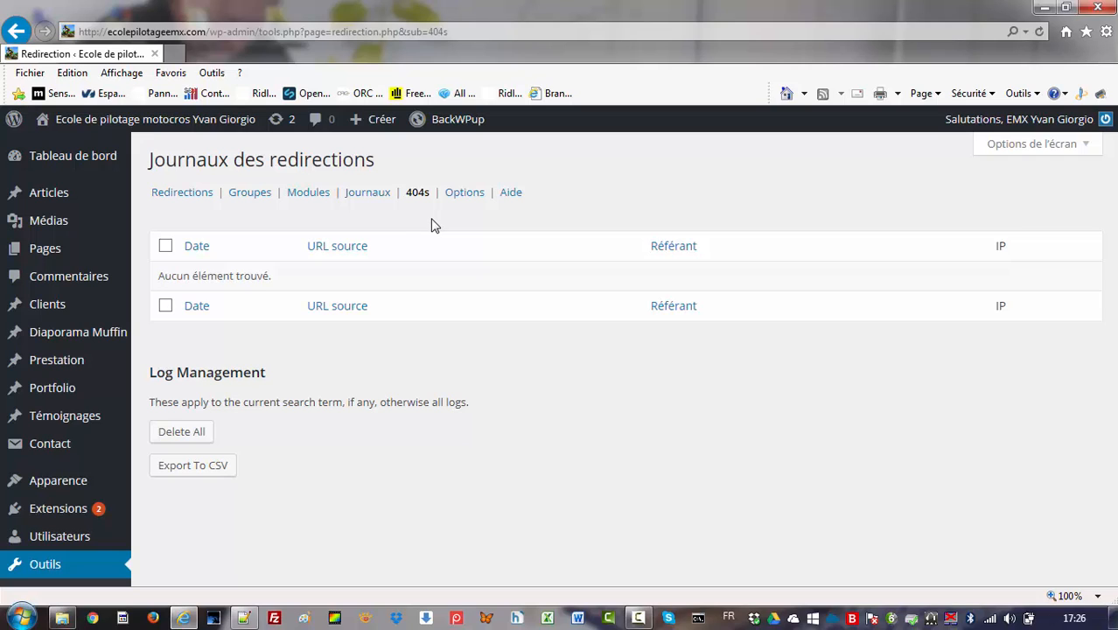
# Step: Review the Redirection options for log retention, post change monitoring, importing redirections and removing the plugin's data
pyautogui.click(465, 195)
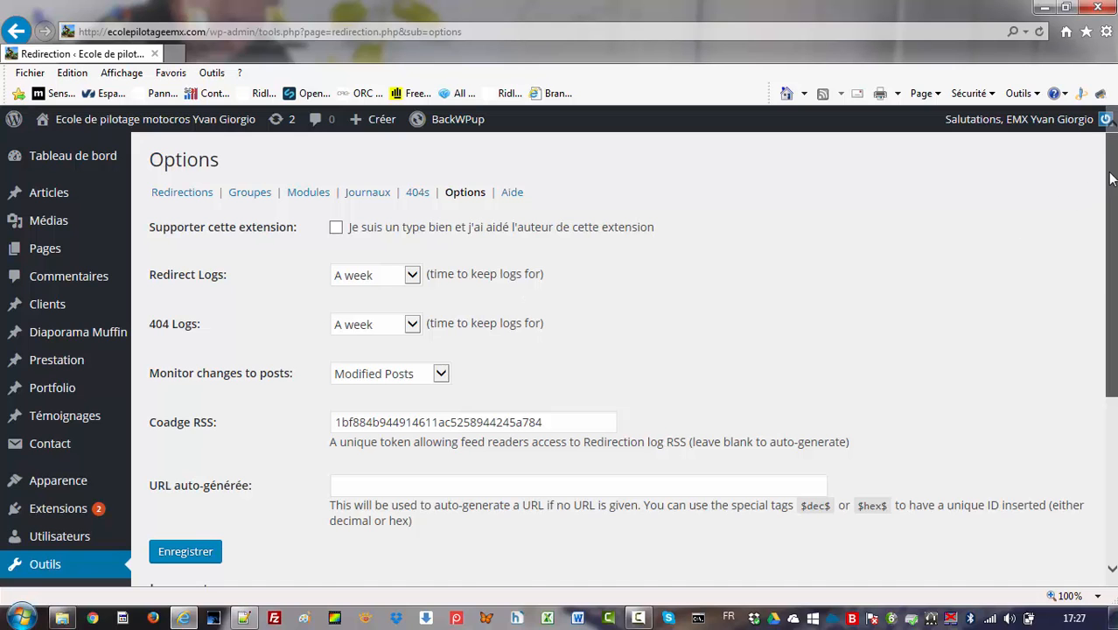
pyautogui.moveTo(1108, 185); pyautogui.dragTo(1108, 228)
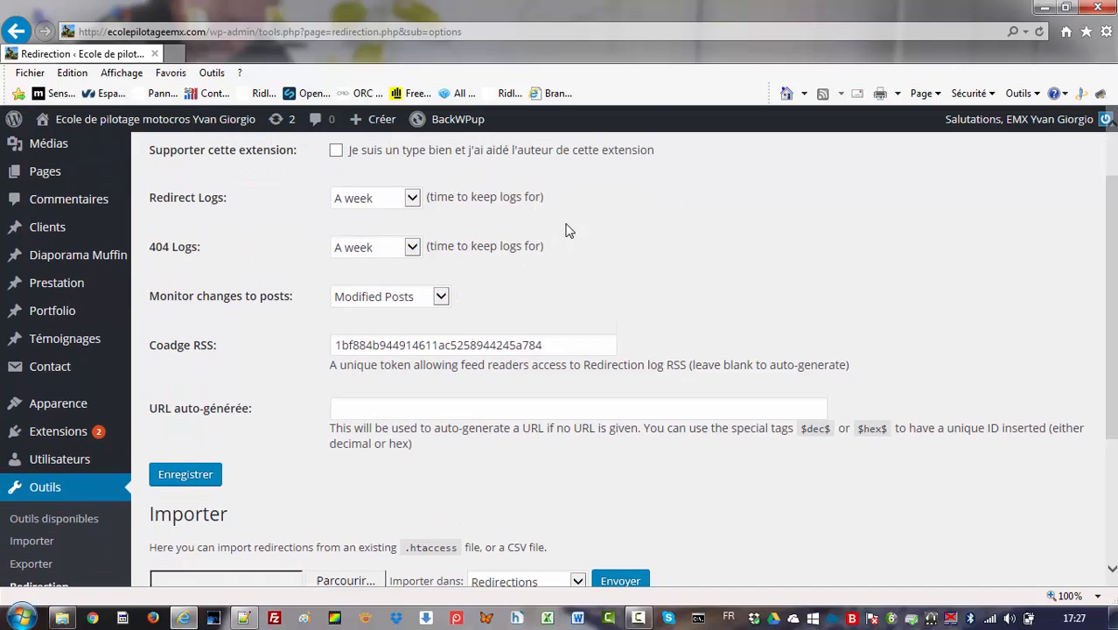
pyautogui.click(408, 250)
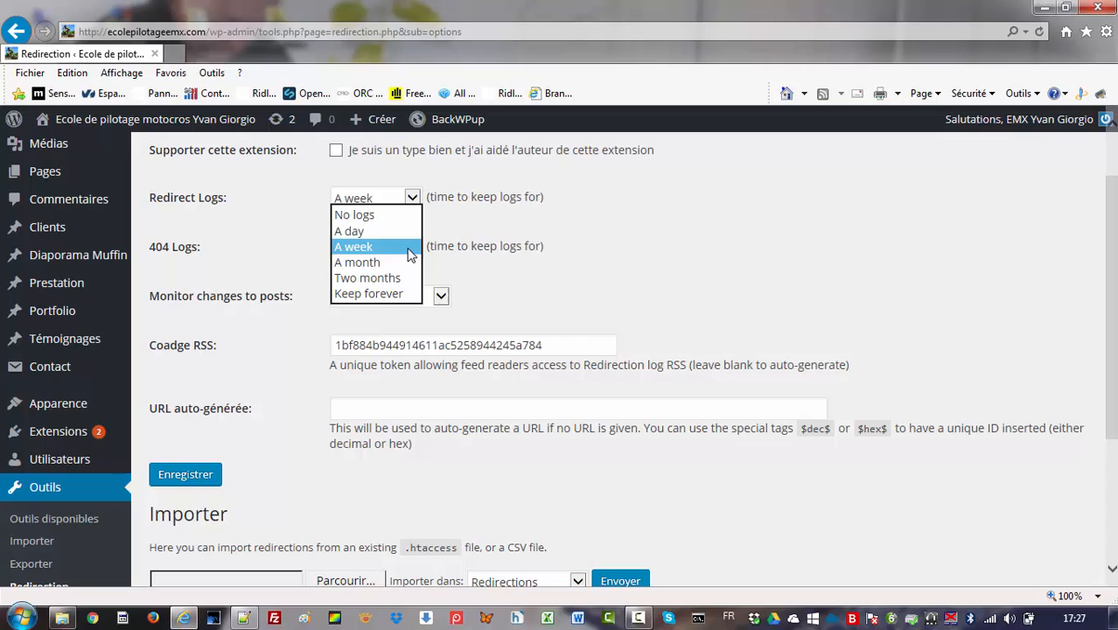
pyautogui.click(410, 250)
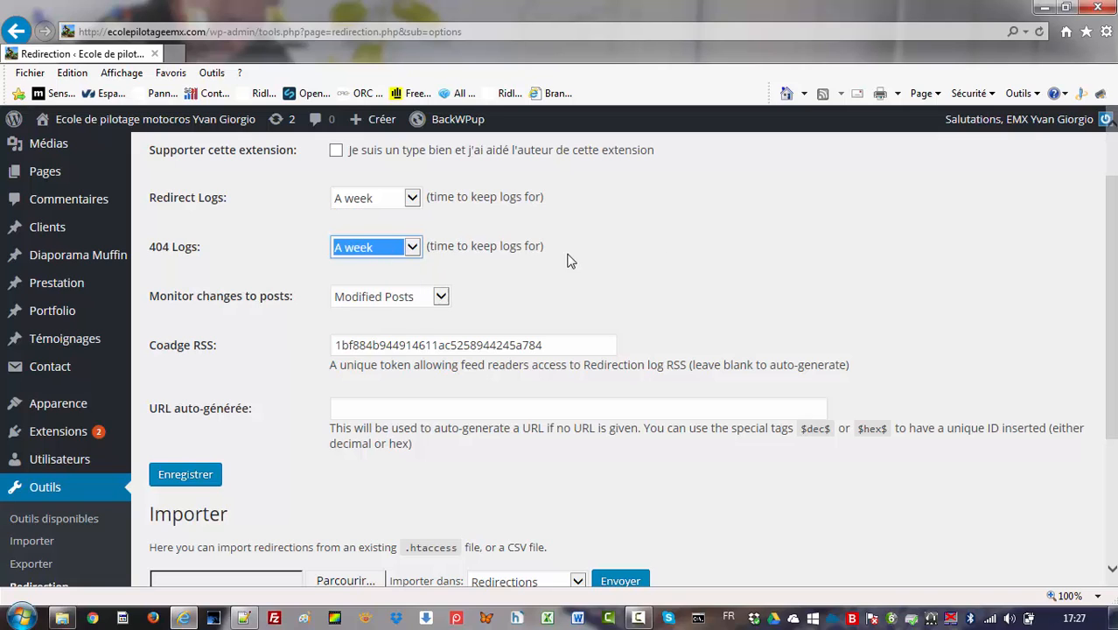
pyautogui.click(442, 297)
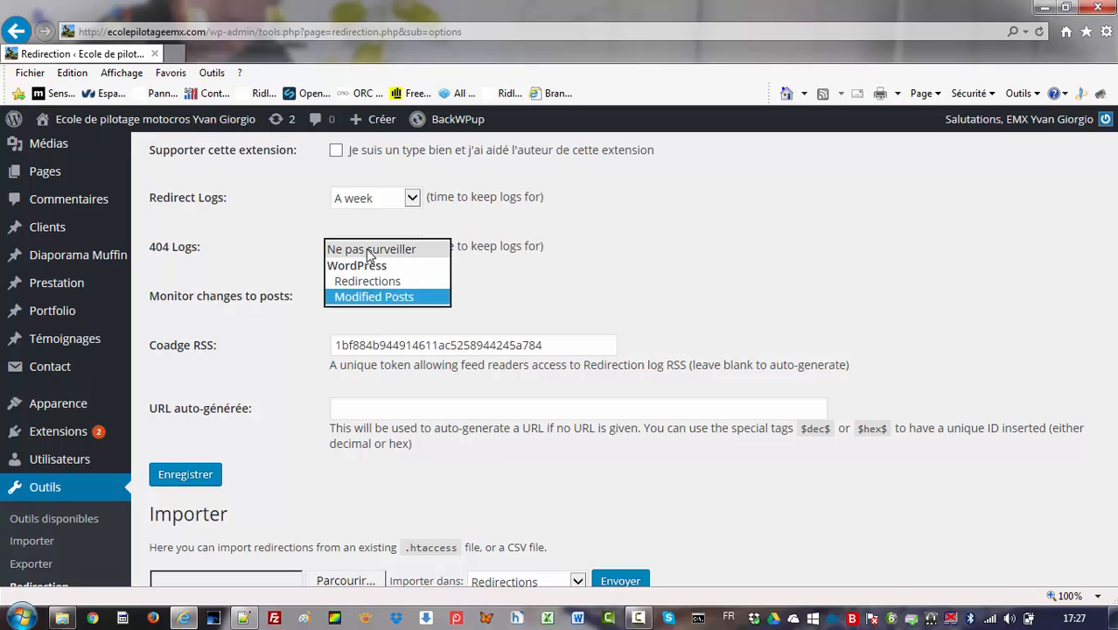
pyautogui.click(432, 298)
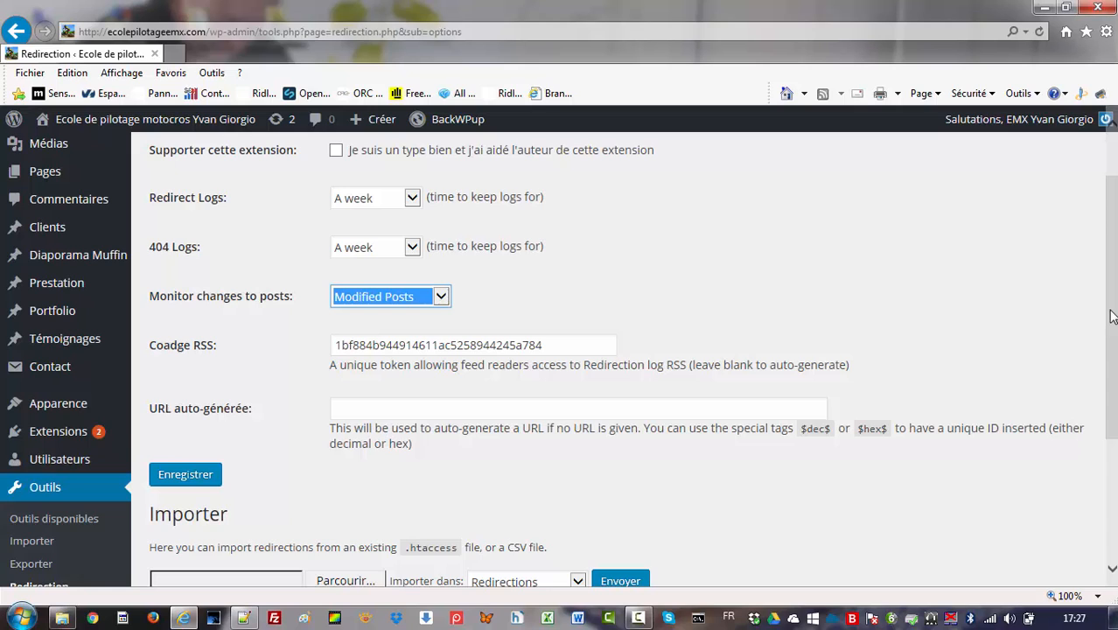
pyautogui.moveTo(1110, 313); pyautogui.dragTo(1109, 405)
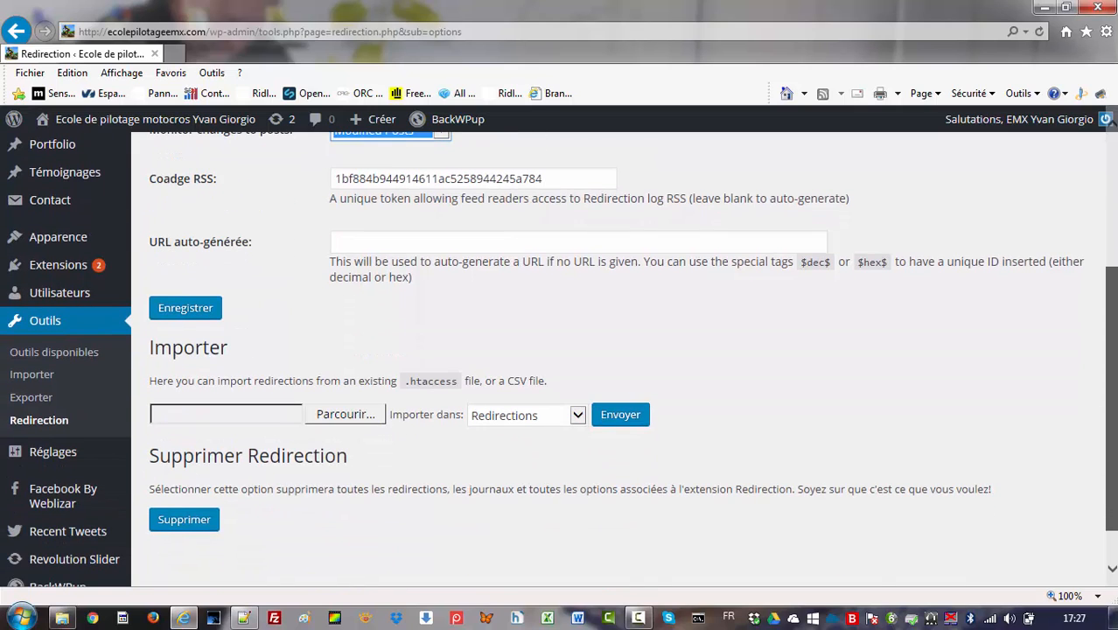
pyautogui.moveTo(1110, 405); pyautogui.dragTo(1110, 430)
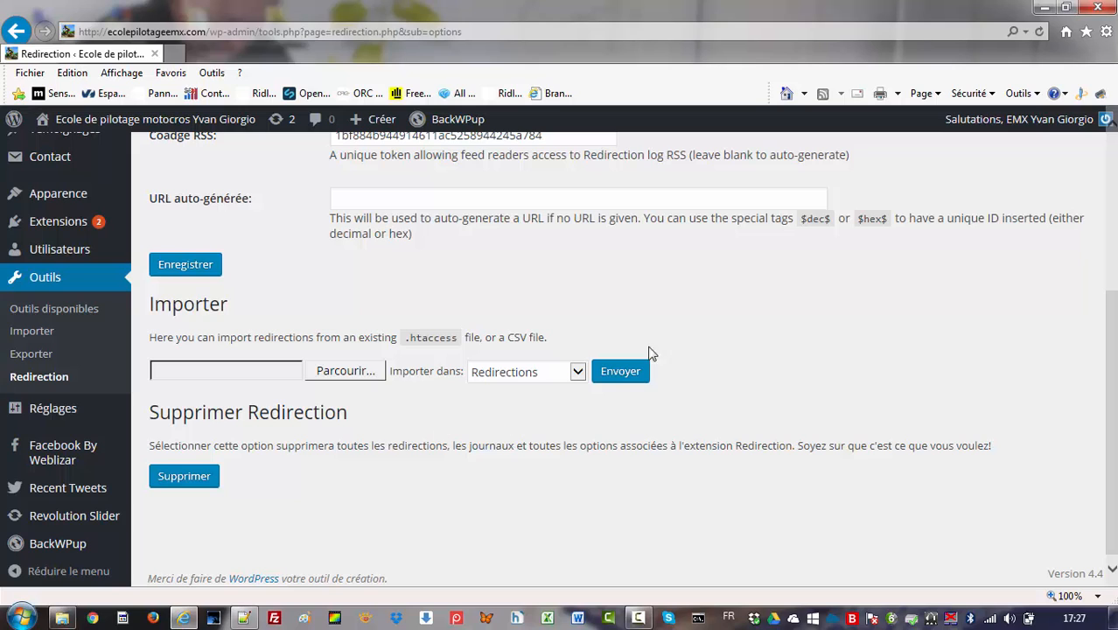
pyautogui.scroll(3, 685, 326)
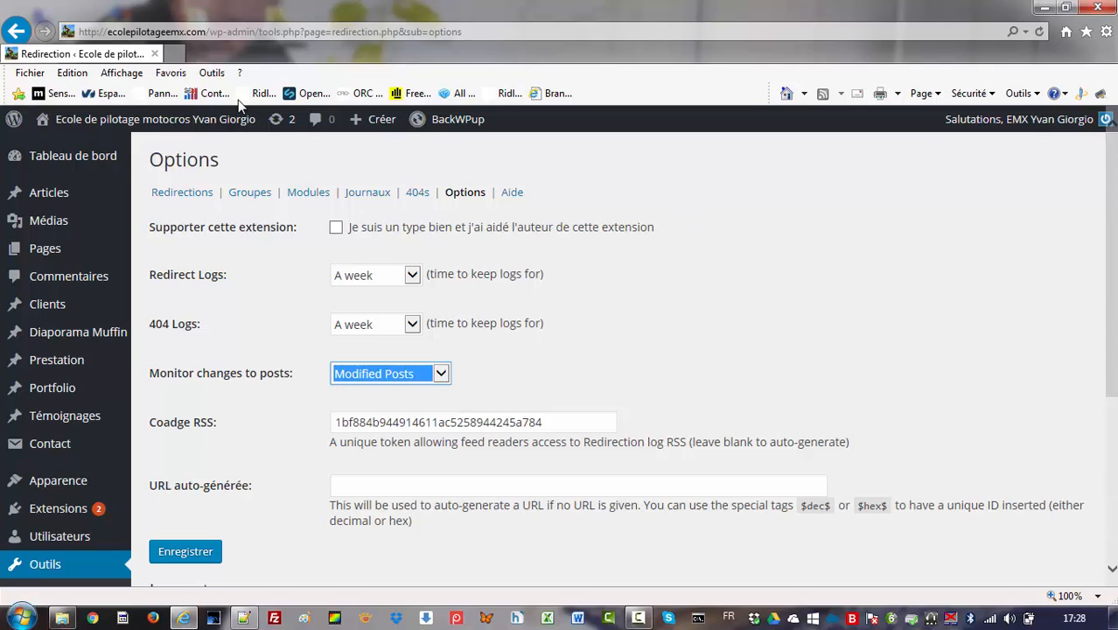
pyautogui.click(175, 55)
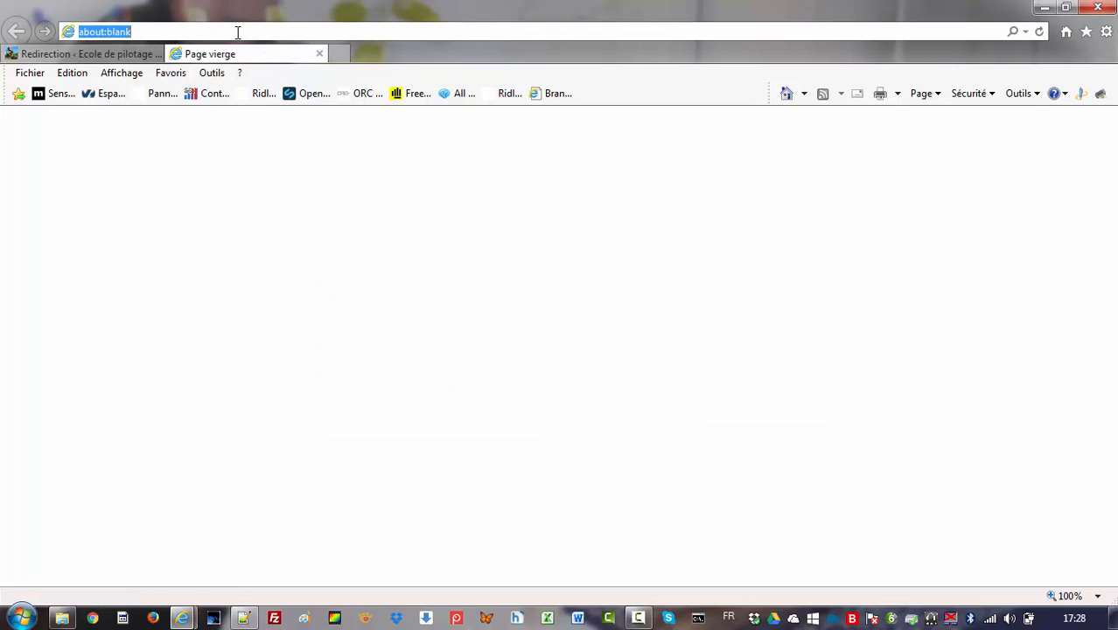
pyautogui.write('www.go')
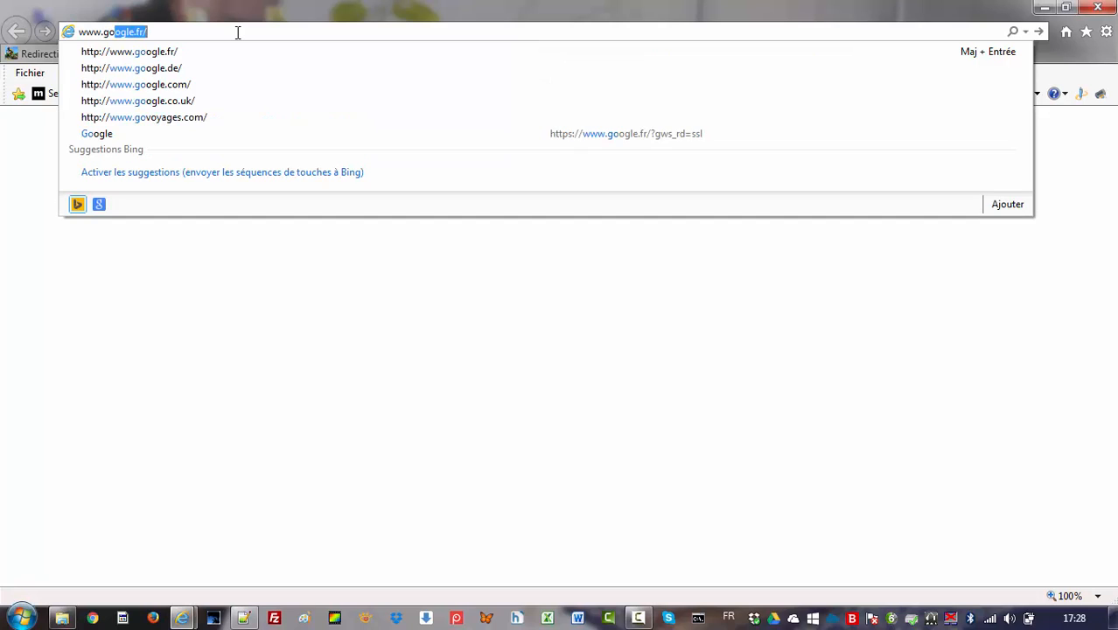
pyautogui.write('ogle.fr')
pyautogui.press('Return')
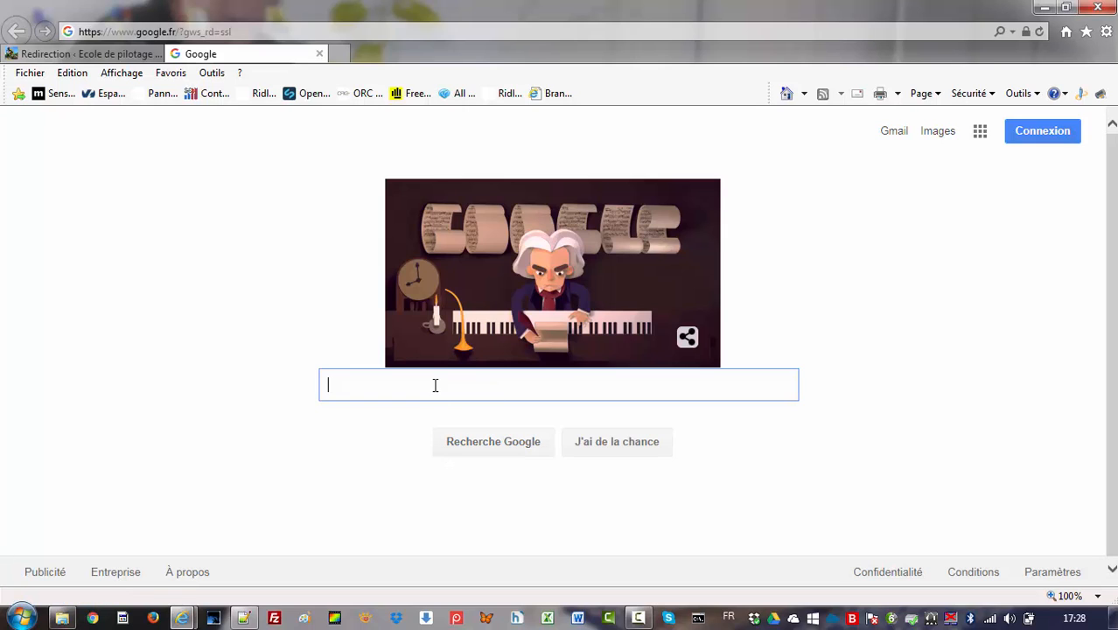
pyautogui.write('www')
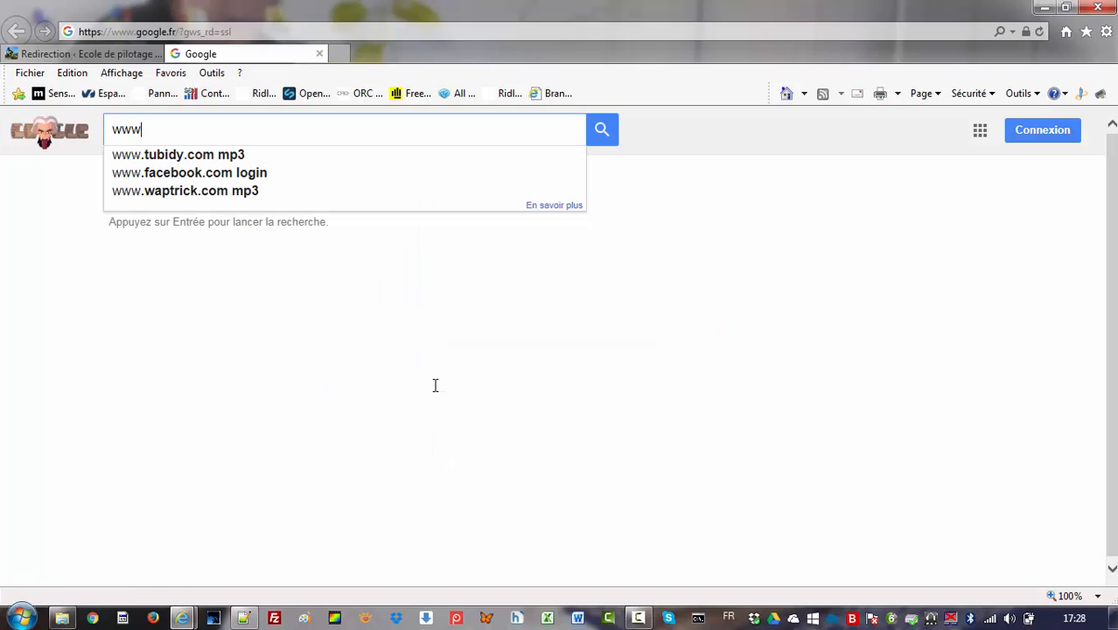
pyautogui.write('.ecole')
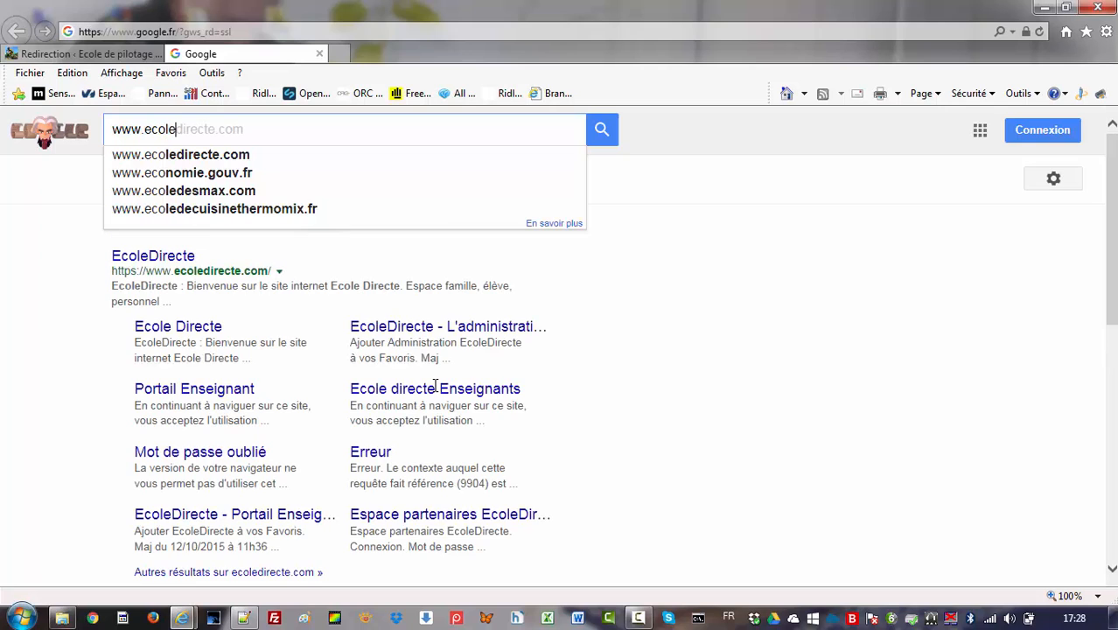
pyautogui.write('pilotageemx.')
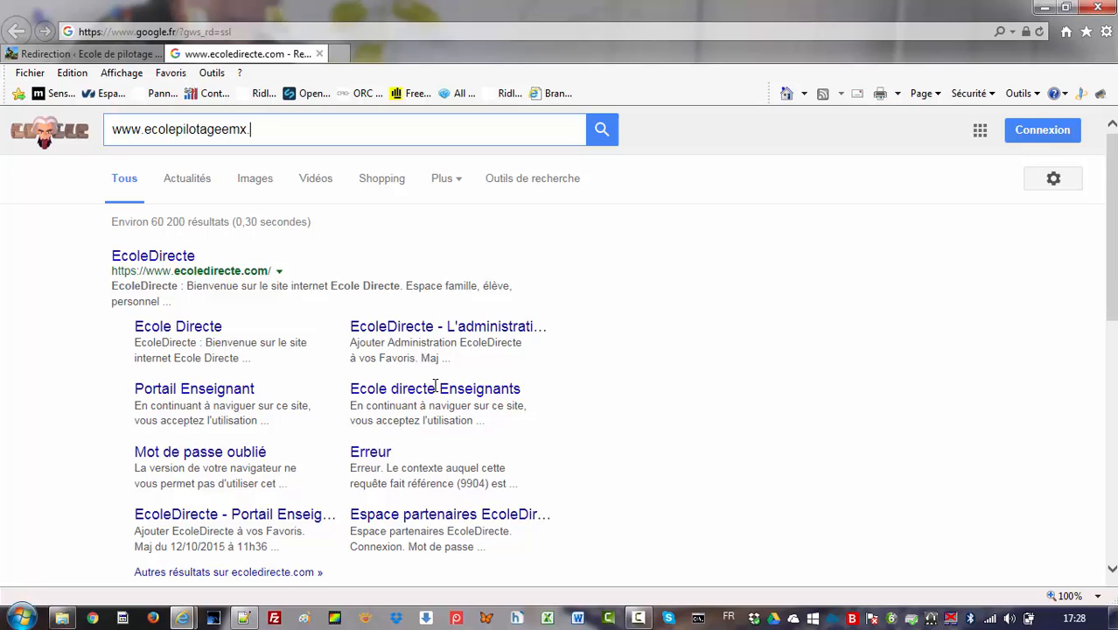
pyautogui.write('com')
pyautogui.press('Return')
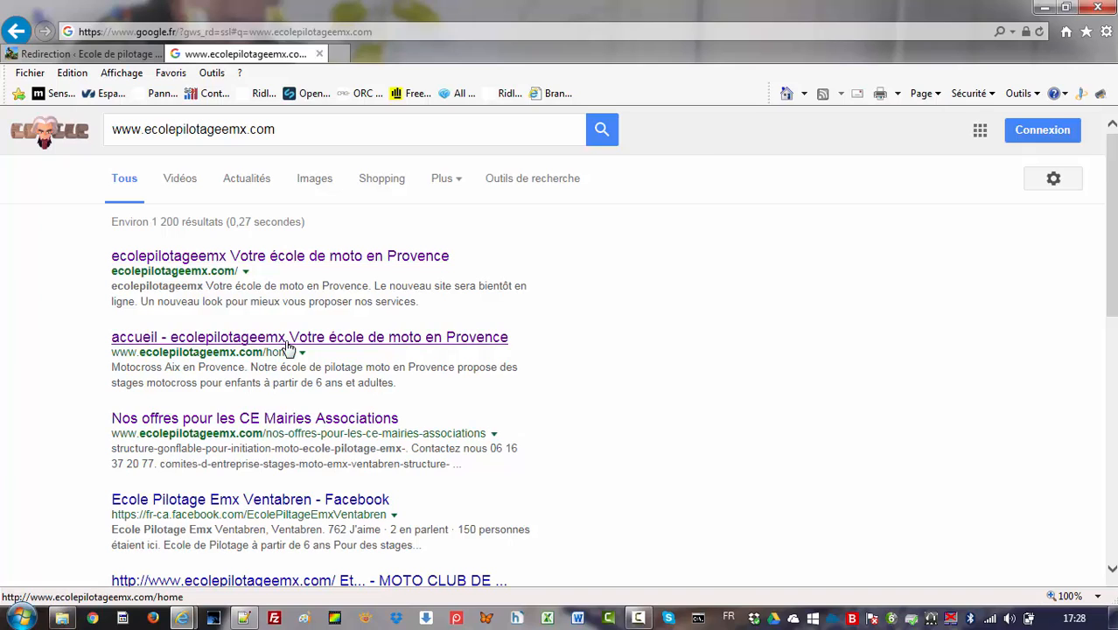
pyautogui.click(280, 345)
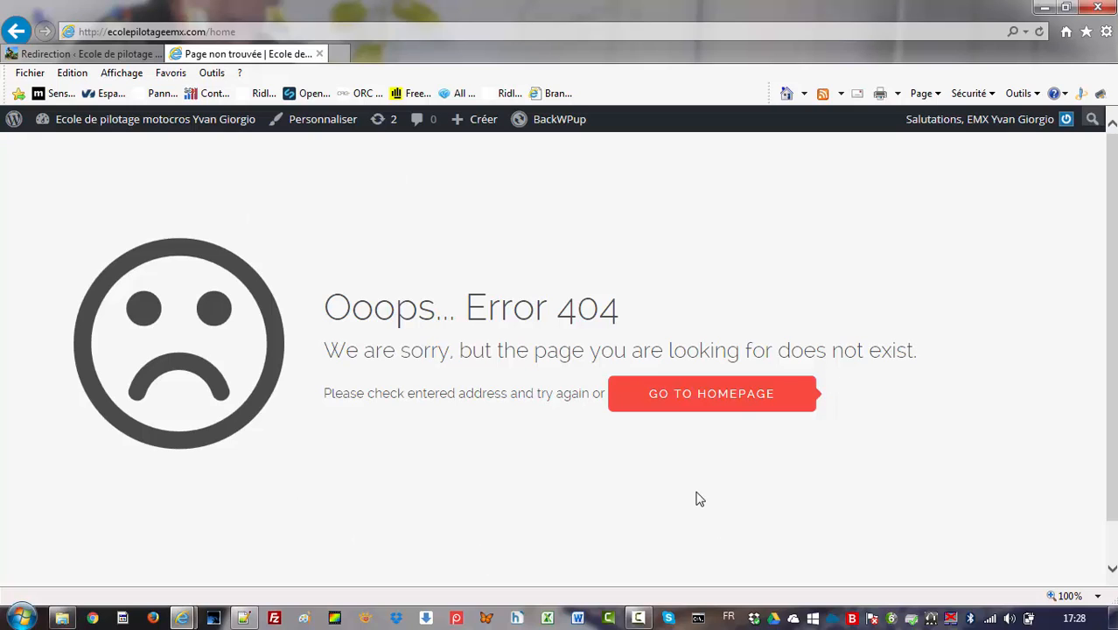
pyautogui.click(92, 33)
pyautogui.hotkey('ctrl', 'c')
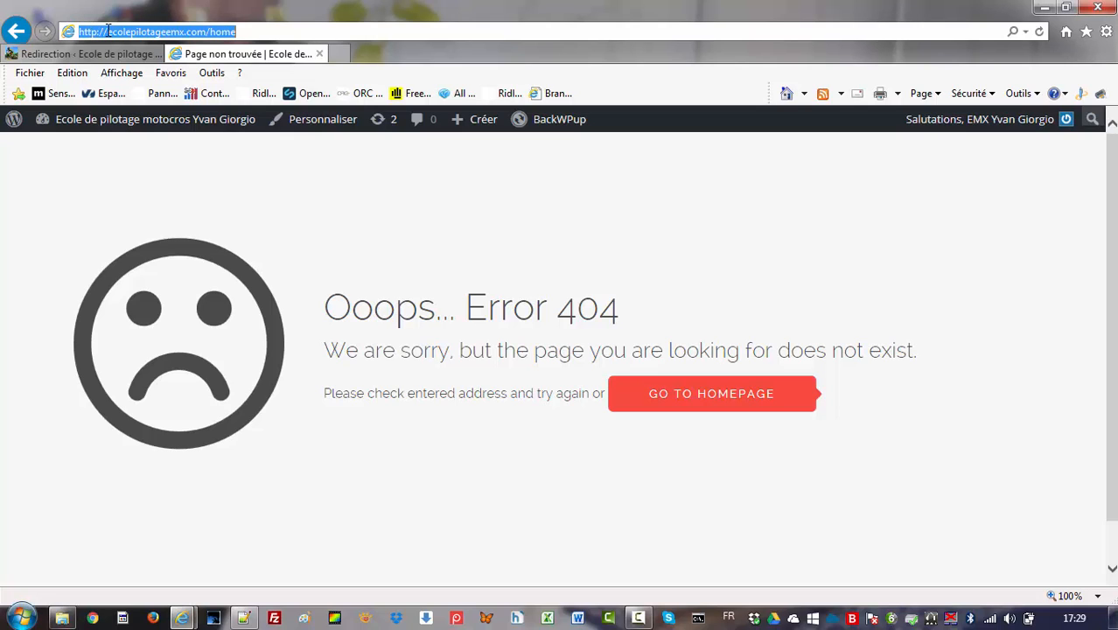
pyautogui.click(76, 55)
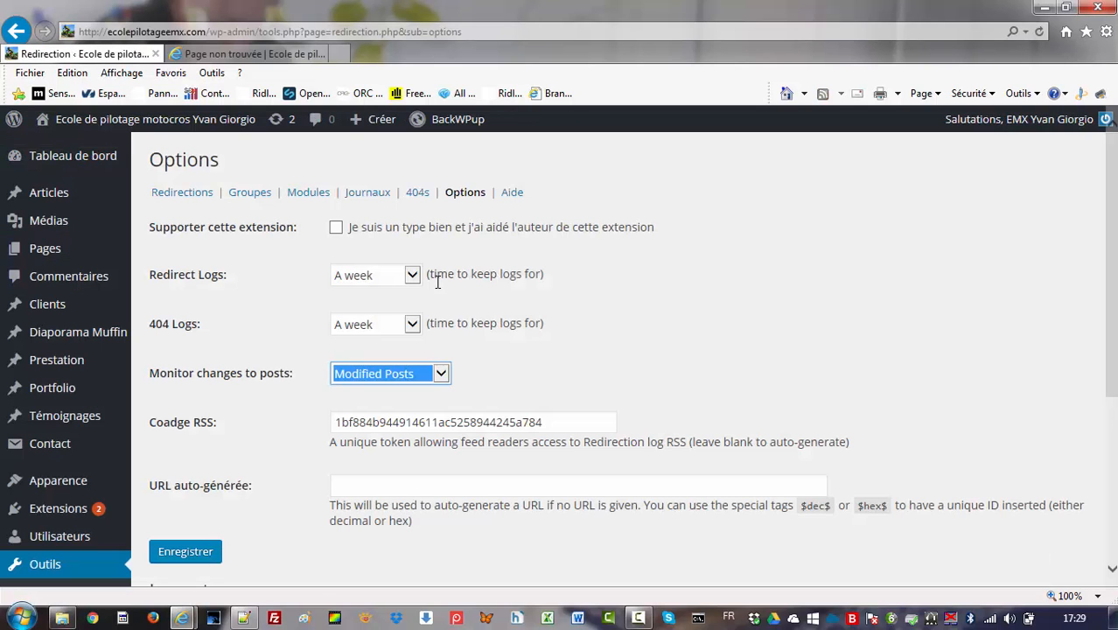
pyautogui.click(179, 194)
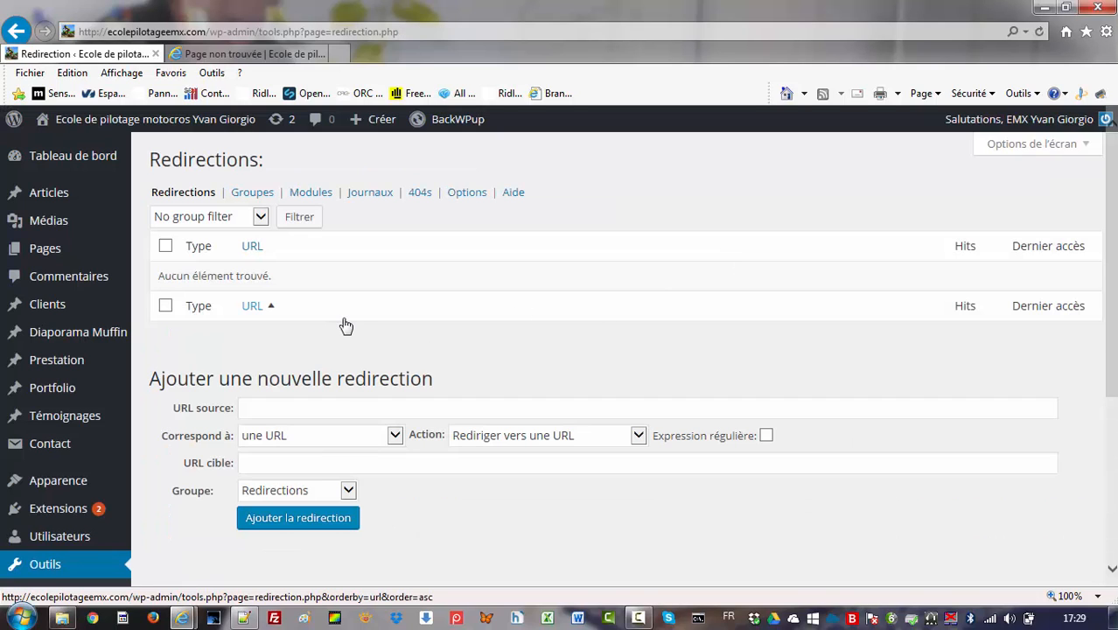
pyautogui.click(308, 409)
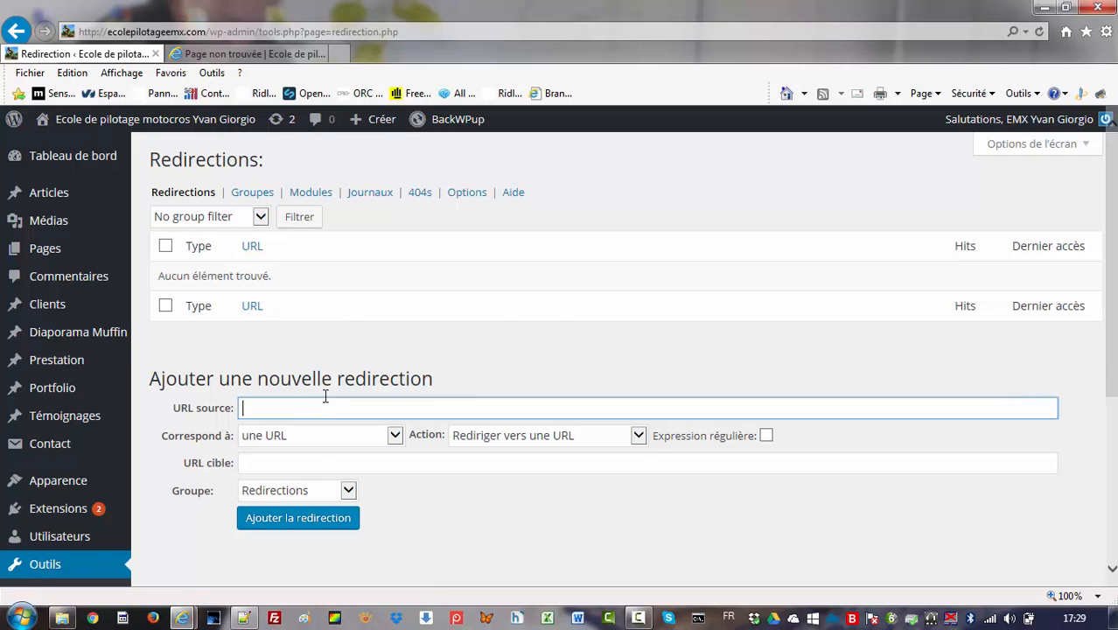
pyautogui.hotkey('ctrl', 'v')
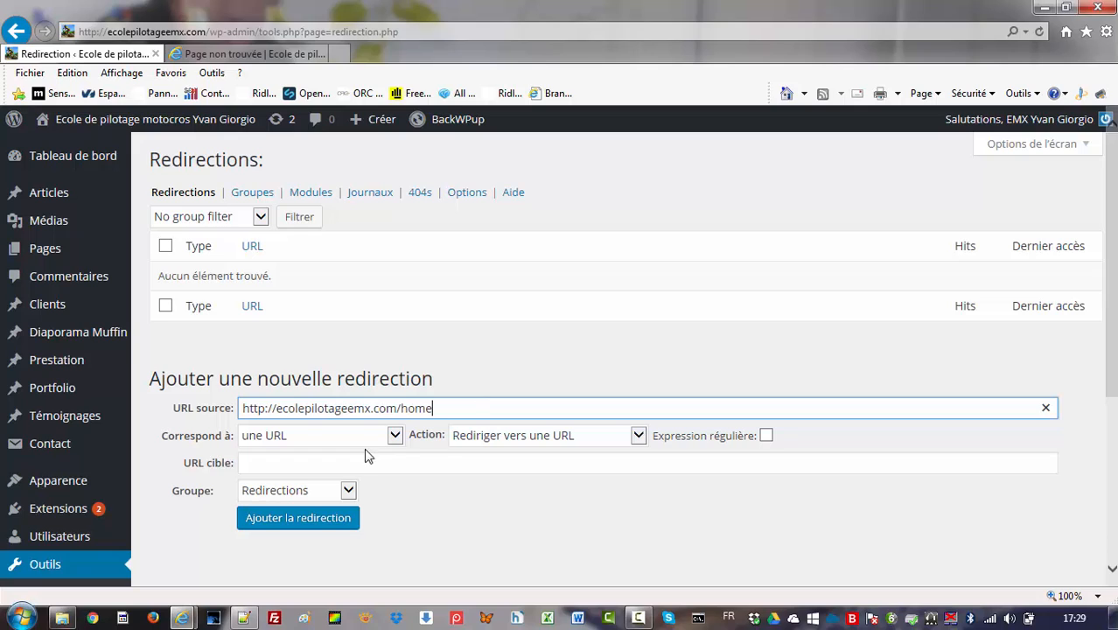
pyautogui.click(396, 442)
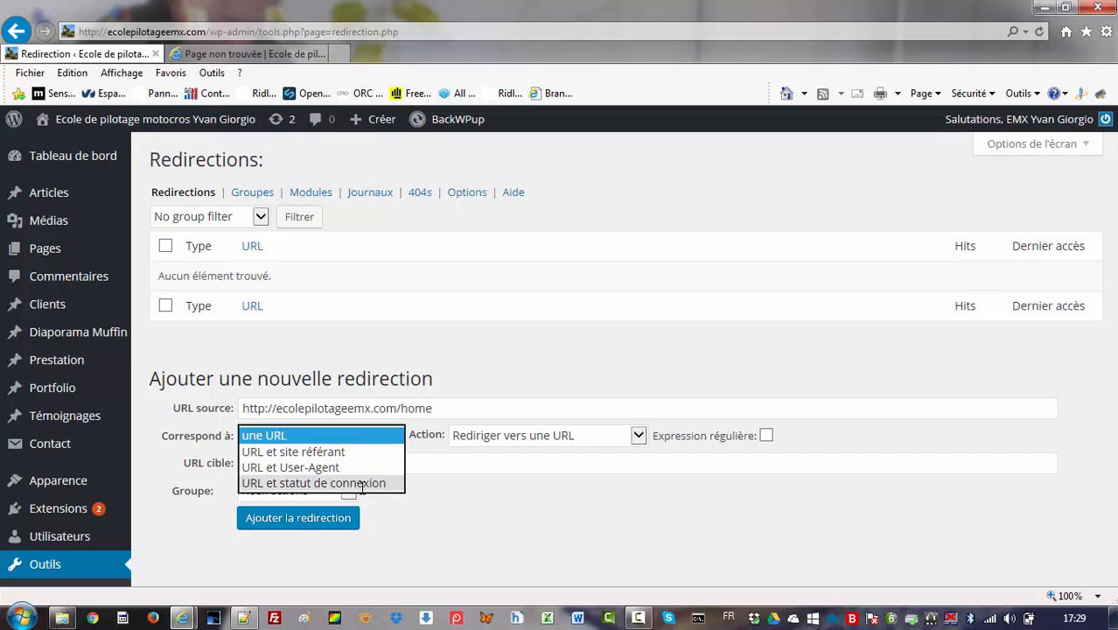
pyautogui.click(361, 436)
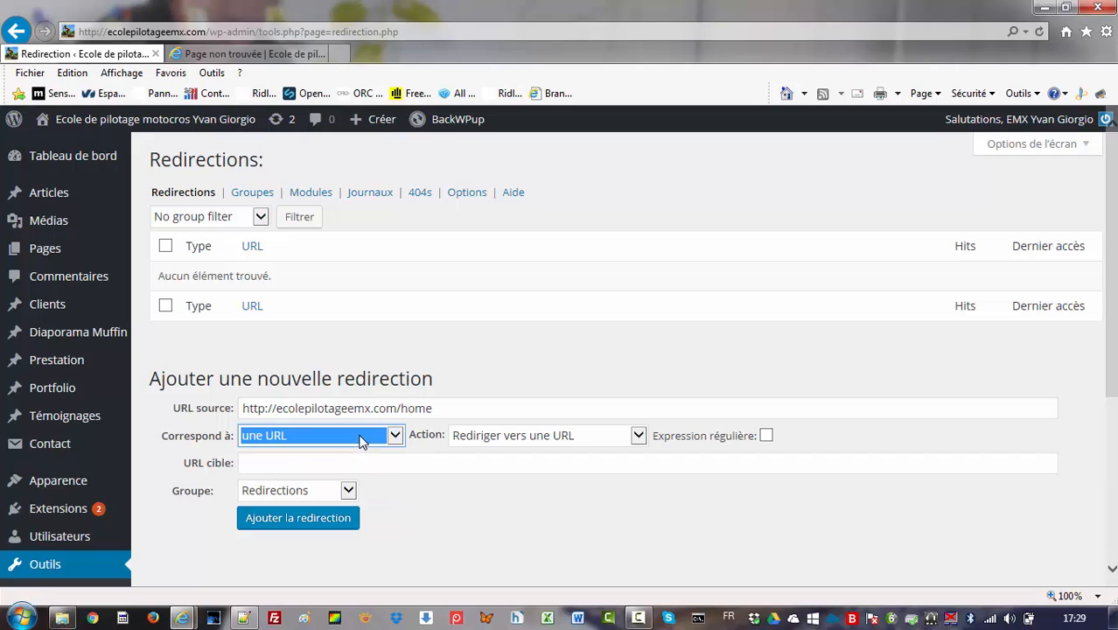
pyautogui.click(284, 463)
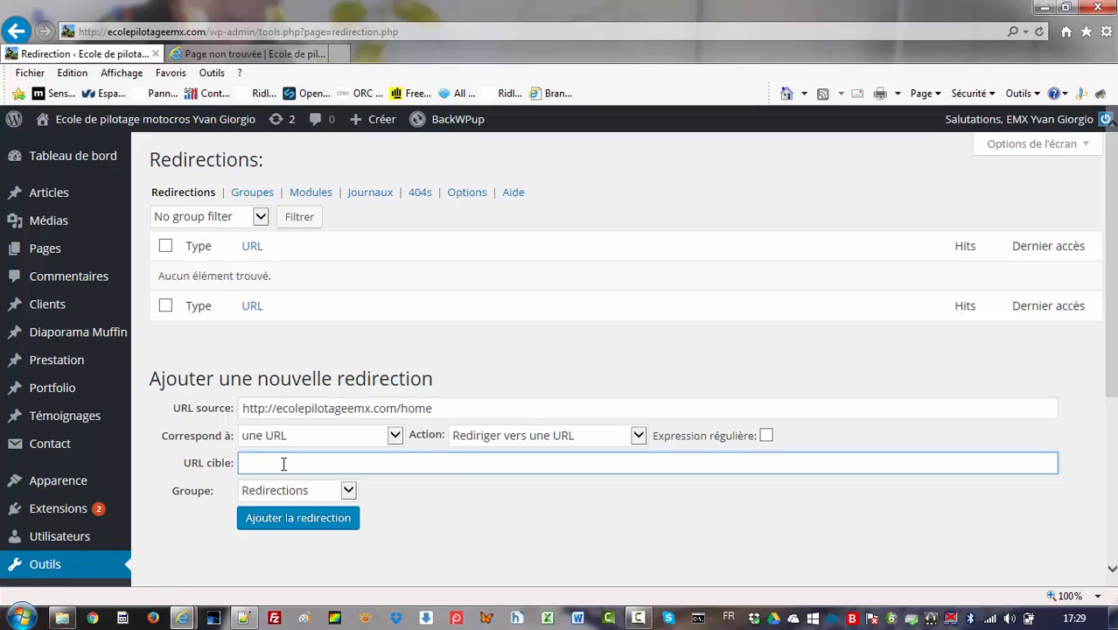
pyautogui.hotkey('ctrl', 'v')
pyautogui.press('BackSpace')
pyautogui.press('BackSpace')
pyautogui.press('BackSpace')
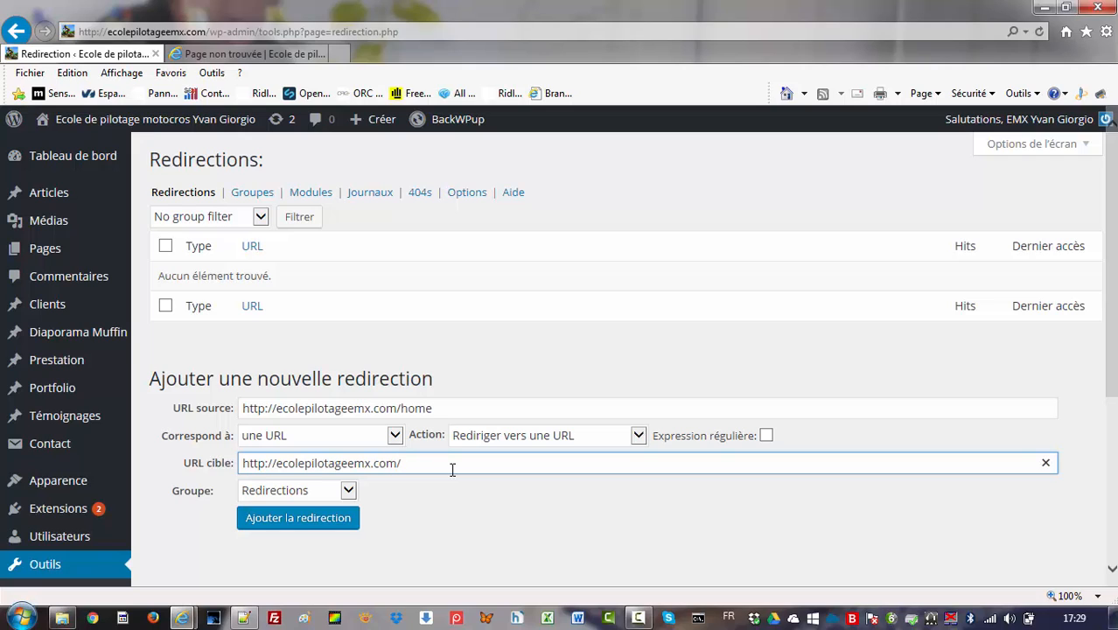
pyautogui.press('BackSpace')
# Step: Assign the /home redirection to the Redirections group, add it and review the redirection list
pyautogui.click(300, 489)
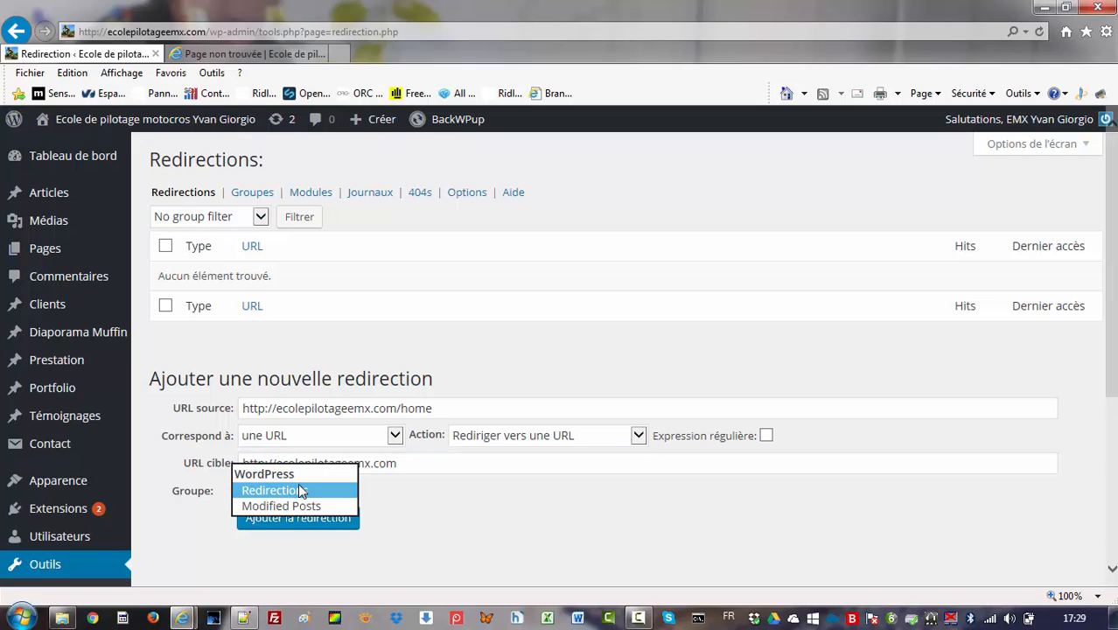
pyautogui.click(284, 491)
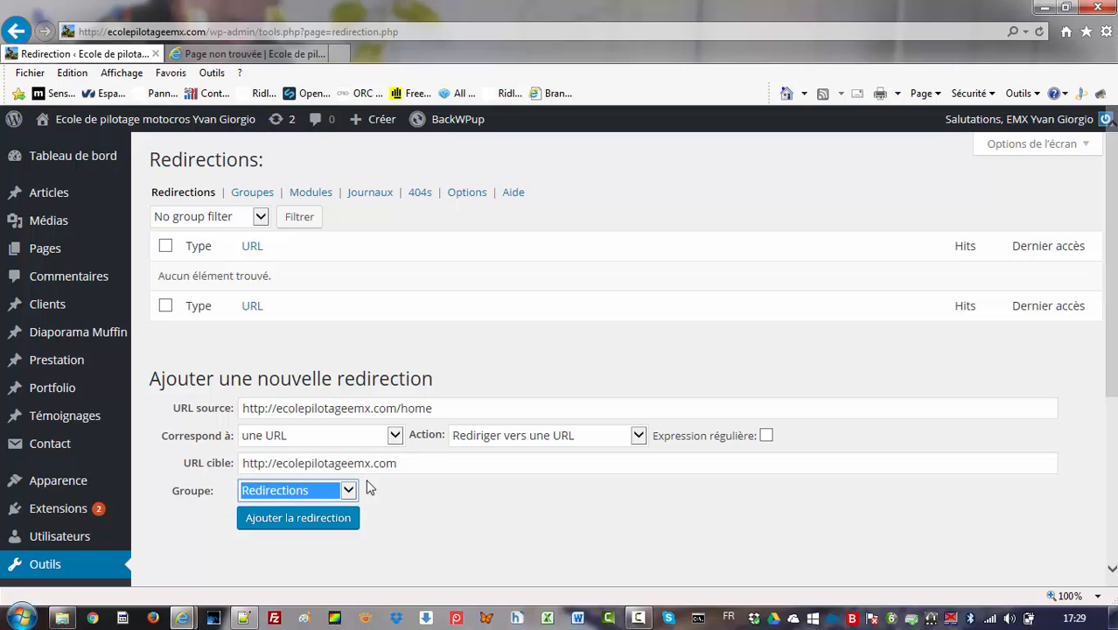
pyautogui.click(298, 517)
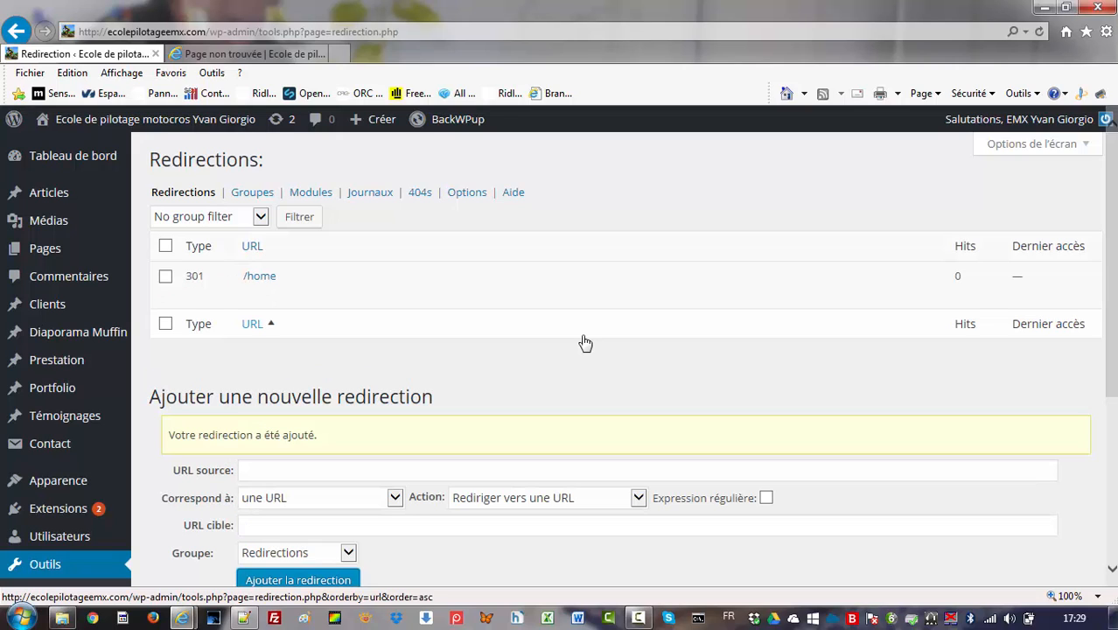
pyautogui.moveTo(487, 300)
pyautogui.scroll(-3, 740, 337)
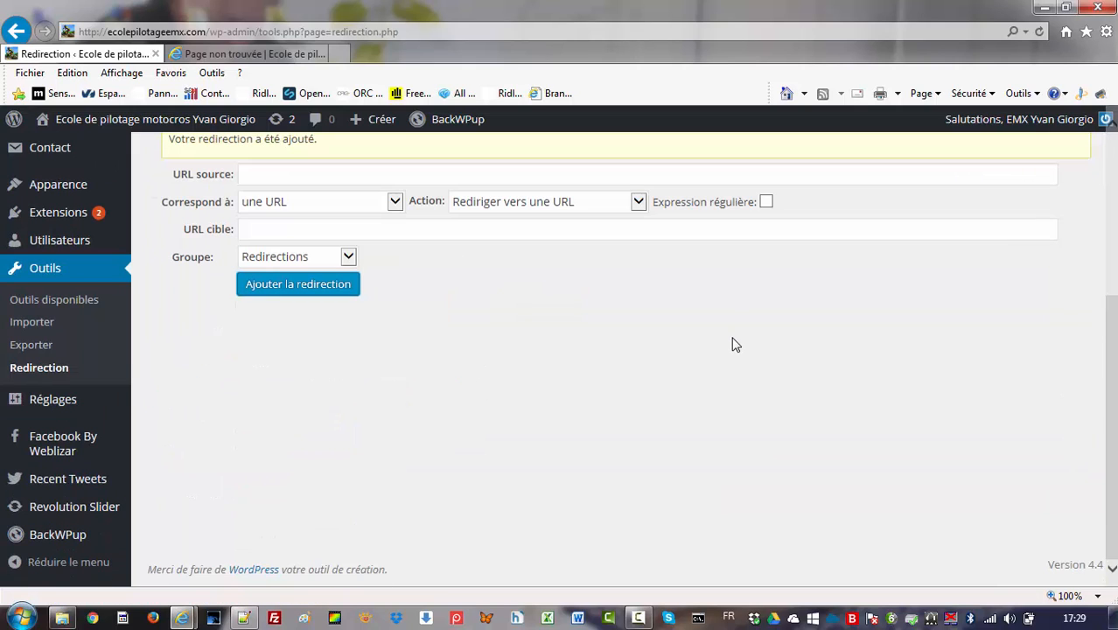
pyautogui.scroll(4, 735, 344)
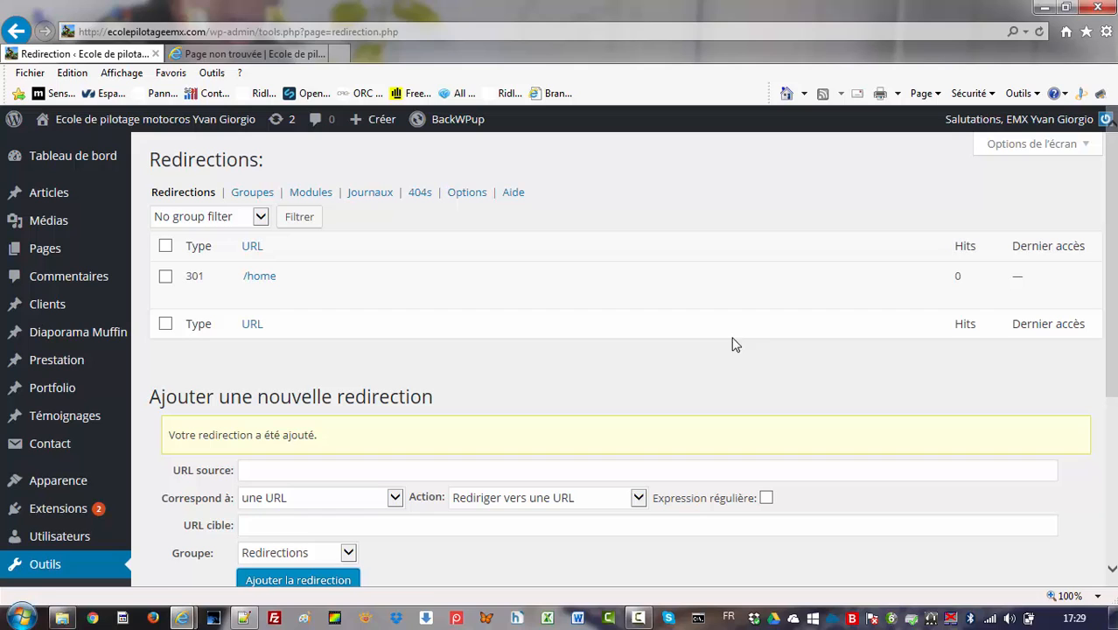
# Step: Test the /home redirection by reloading the Google results, reopening the "accueil" result and looking over the page it leads to
pyautogui.click(210, 58)
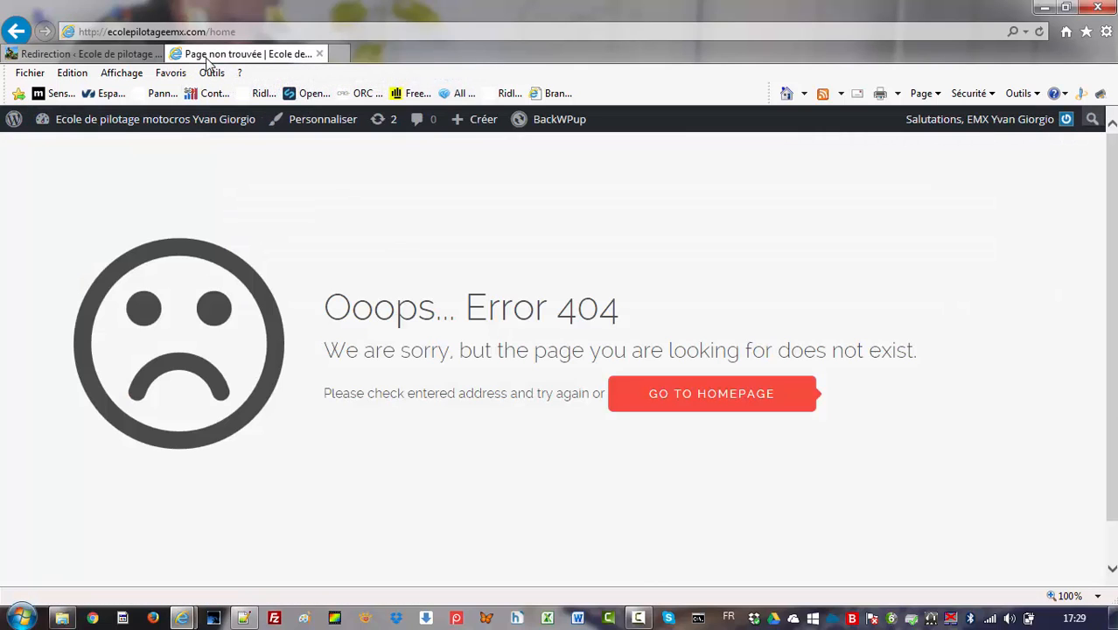
pyautogui.click(15, 31)
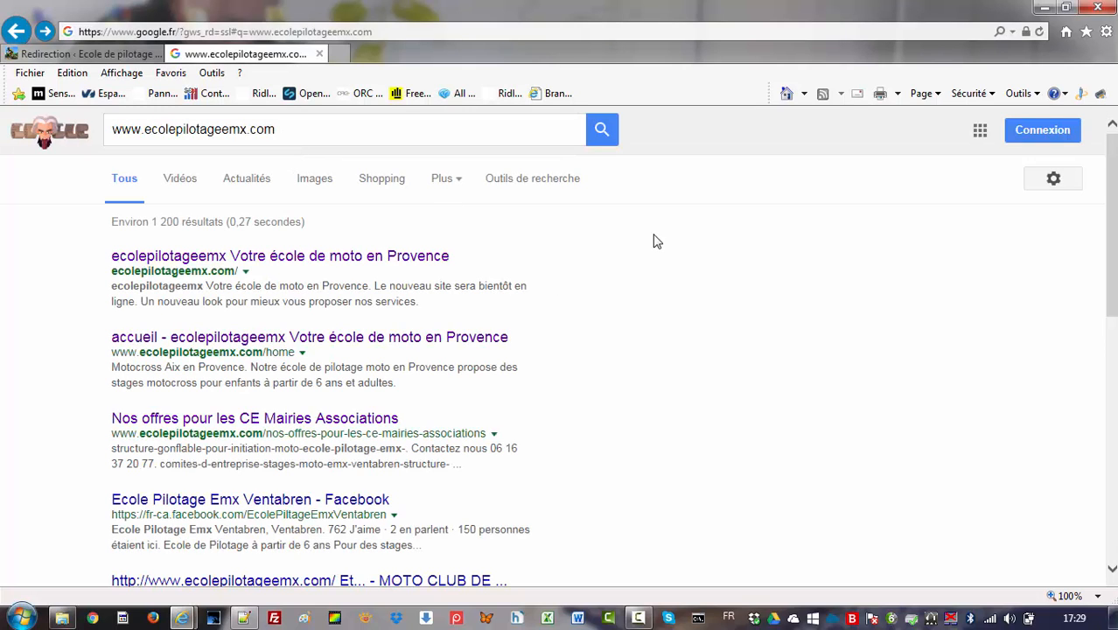
pyautogui.press('F5')
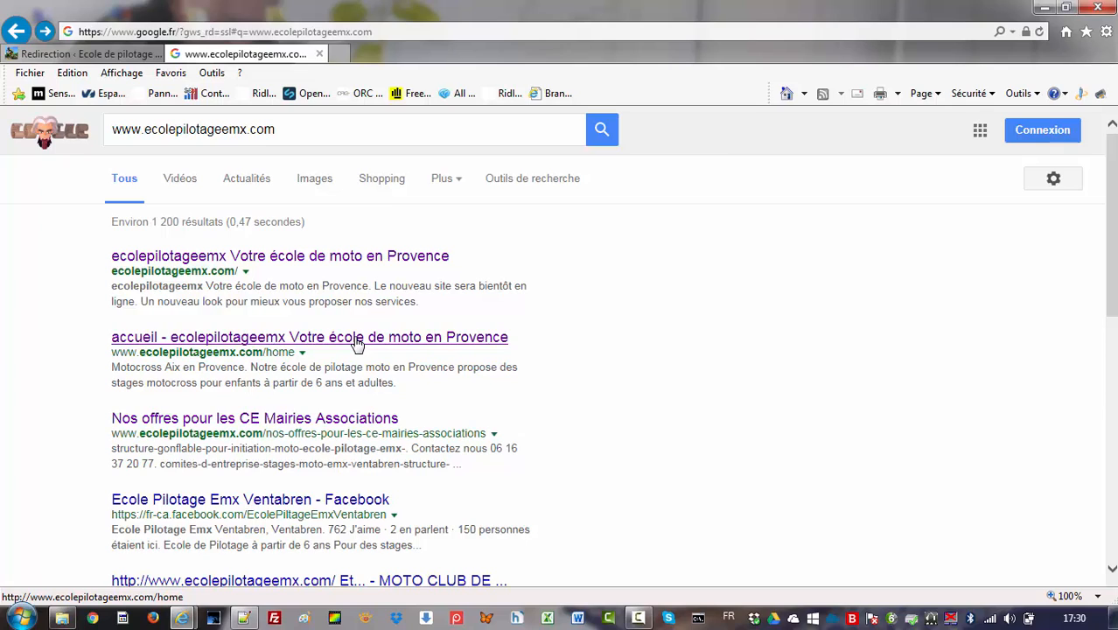
pyautogui.click(357, 343)
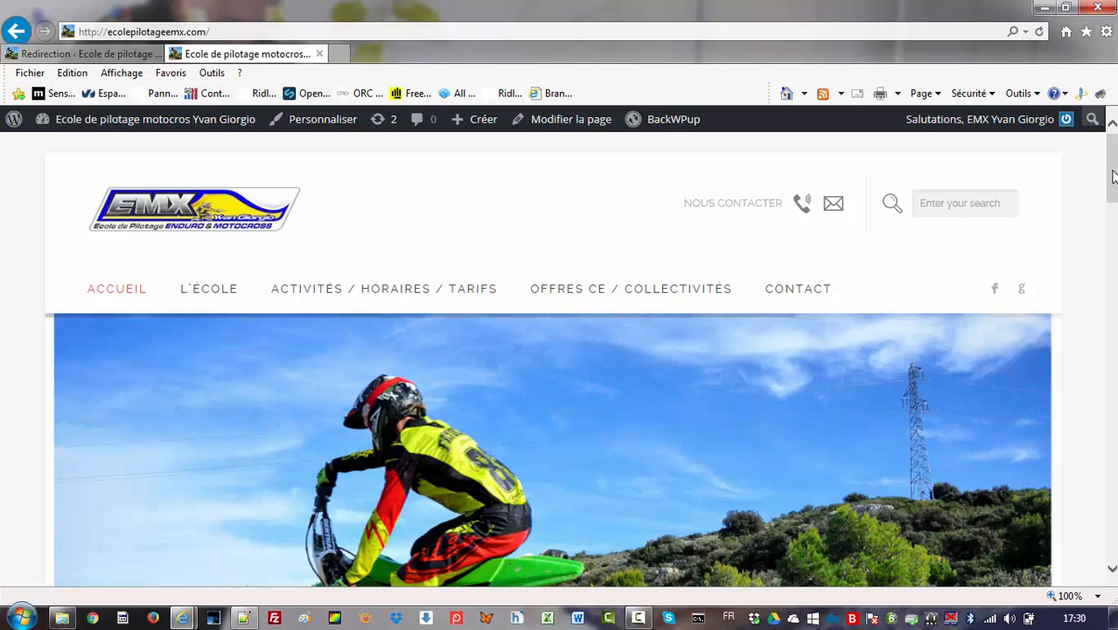
pyautogui.moveTo(1112, 177); pyautogui.dragTo(1111, 525)
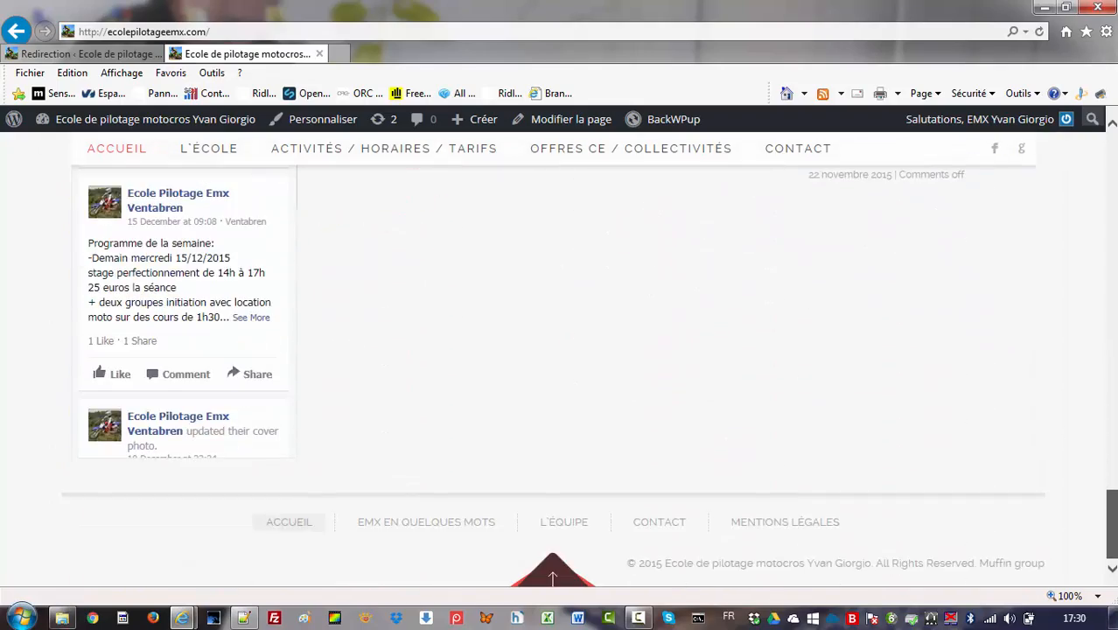
pyautogui.click(552, 574)
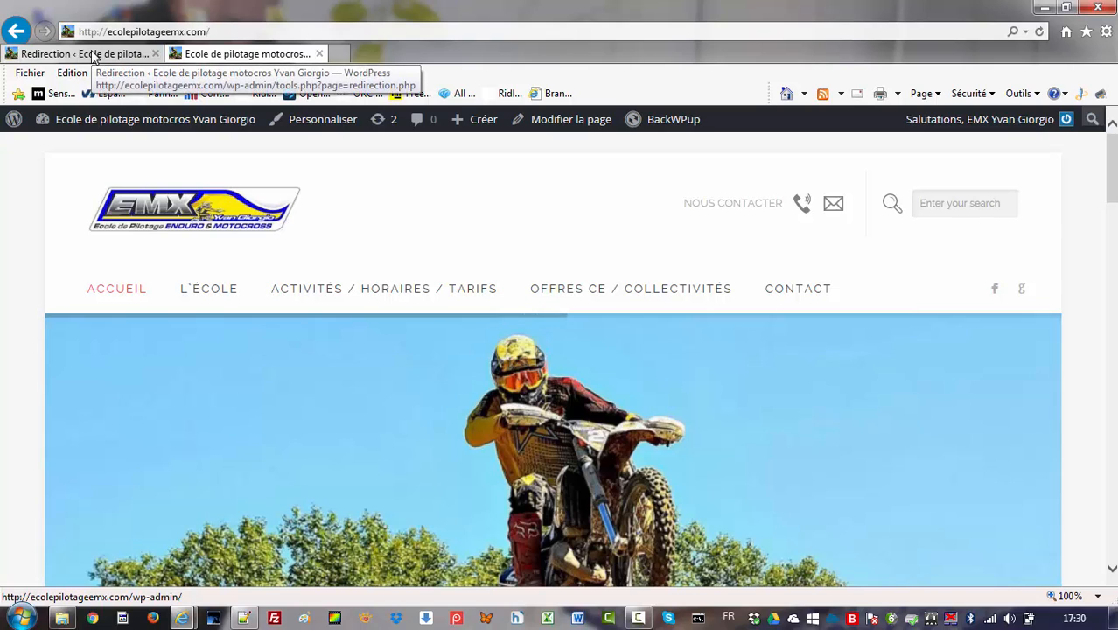
# Step: Open the "Nos offres pour les CE Mairies Associations" Google result and enter its copied address as the source URL of a new redirection
pyautogui.click(14, 33)
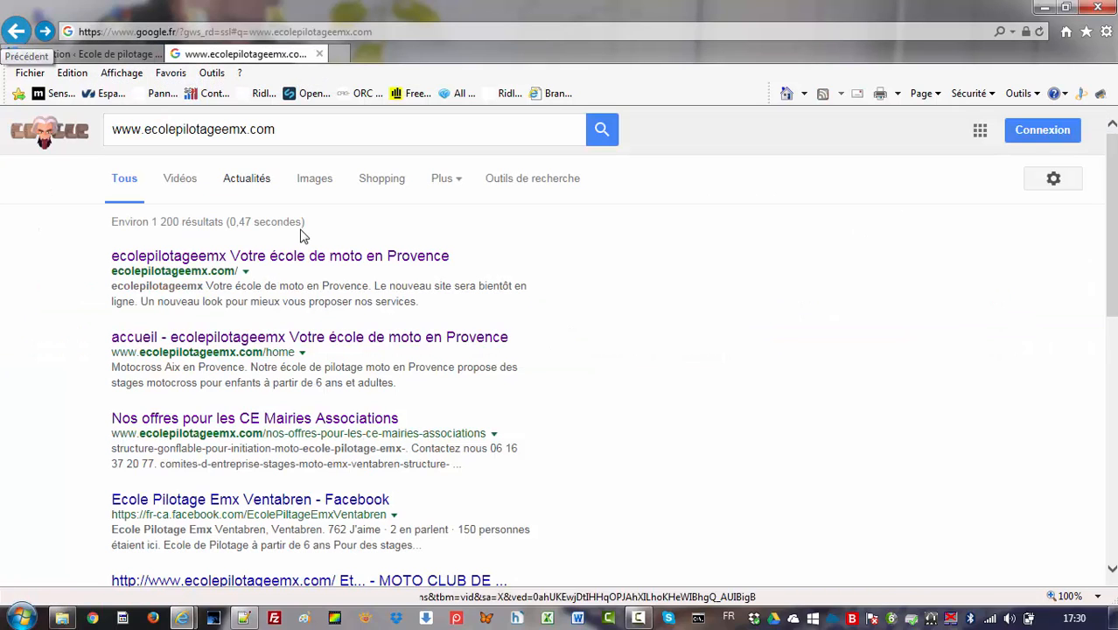
pyautogui.click(377, 424)
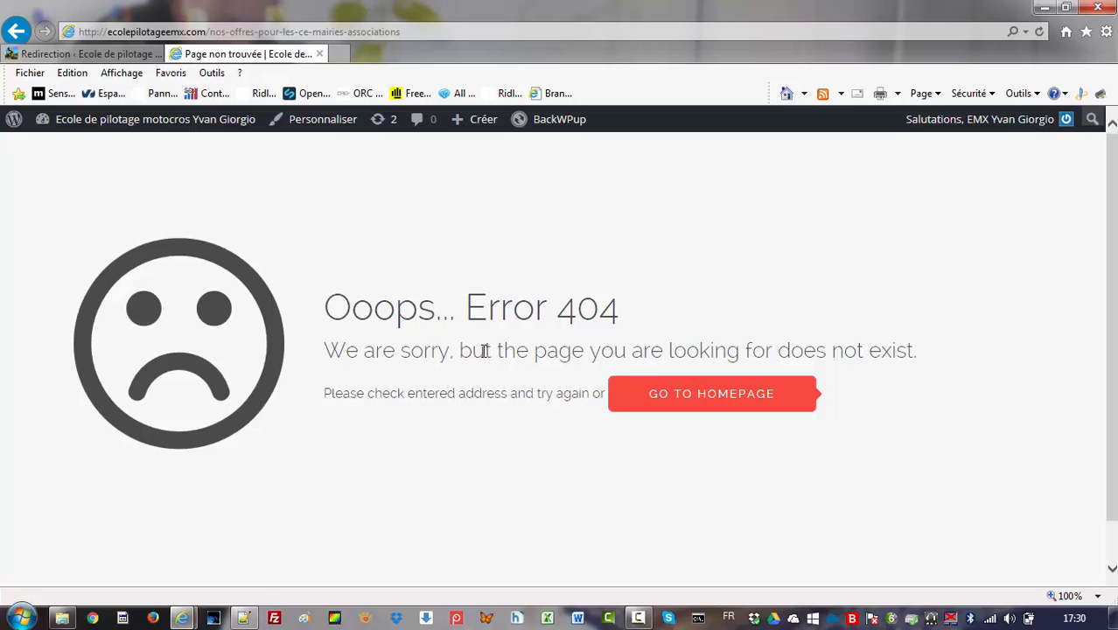
pyautogui.click(410, 32)
pyautogui.hotkey('ctrl', 'c')
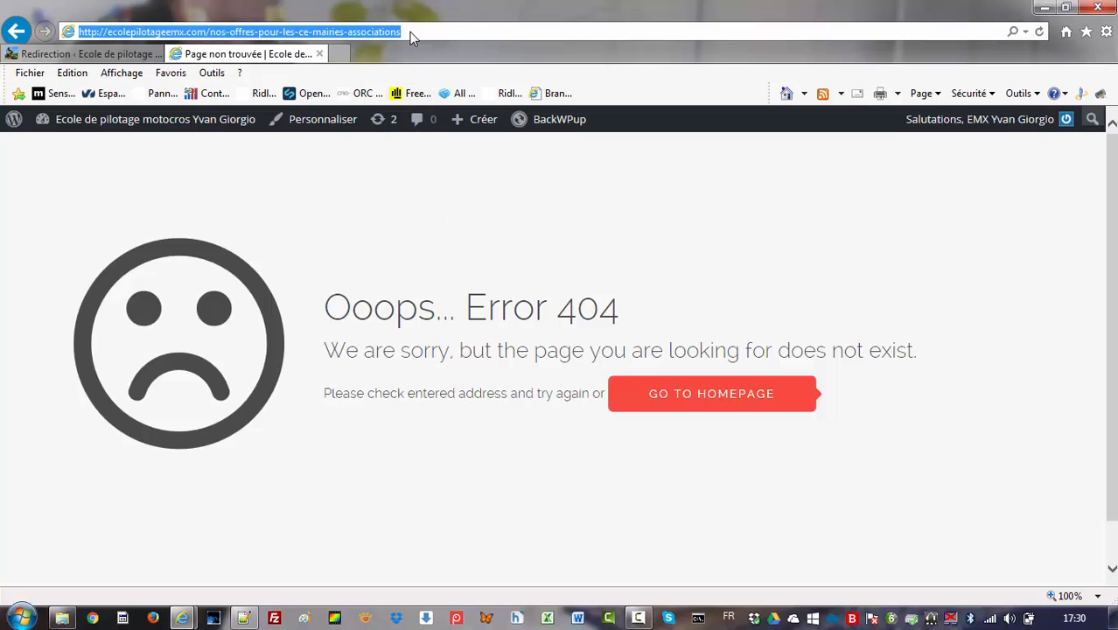
pyautogui.click(99, 53)
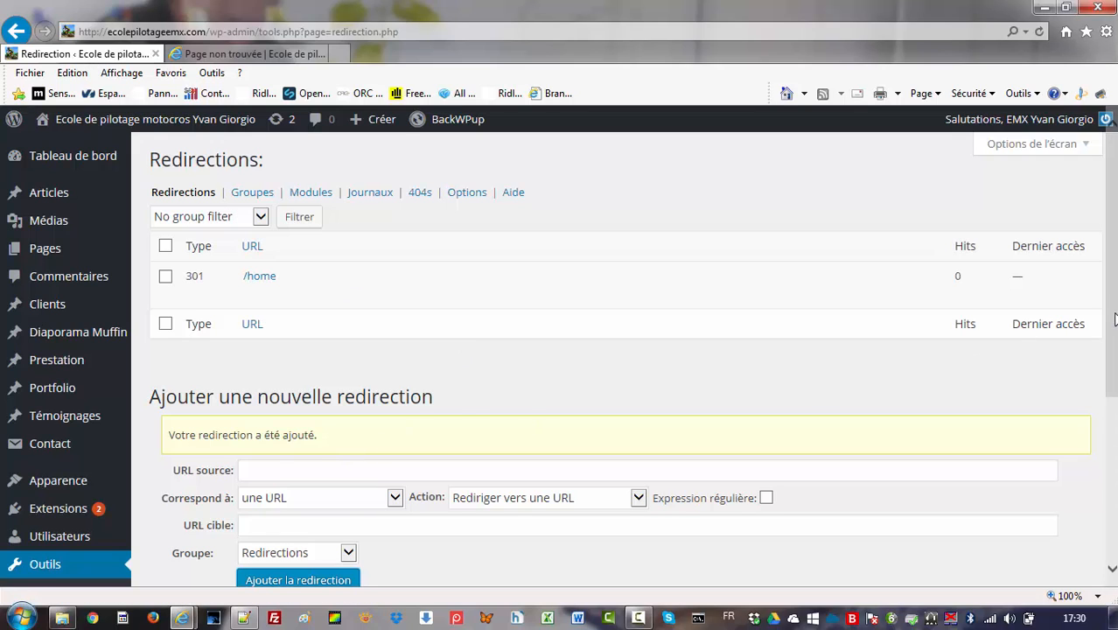
pyautogui.scroll(-2, 1114, 319)
pyautogui.click(291, 294)
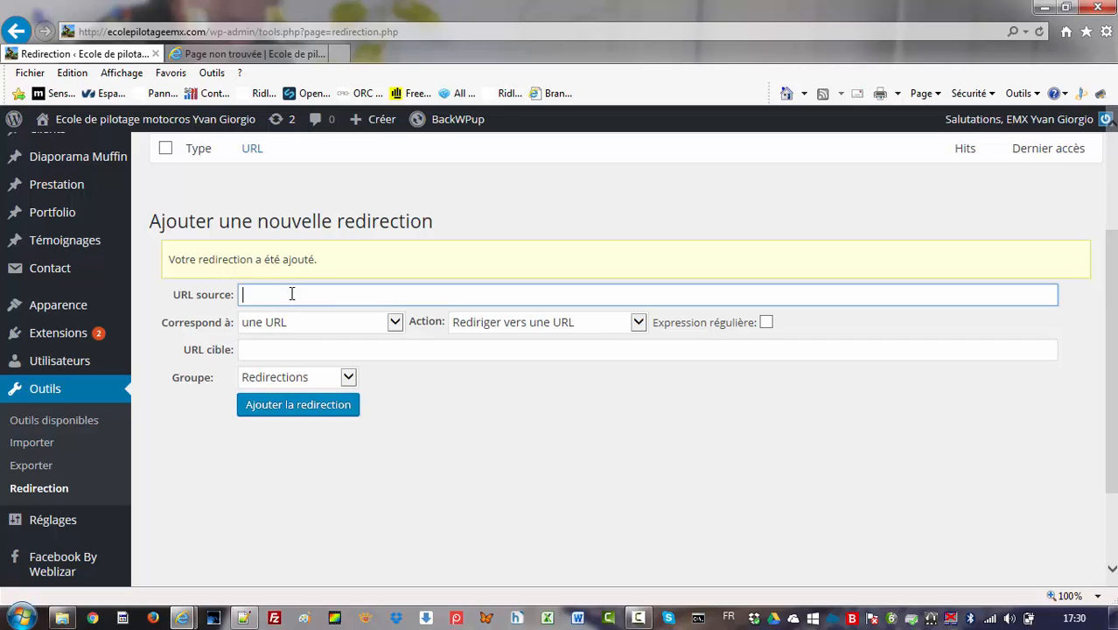
pyautogui.hotkey('ctrl', 'v')
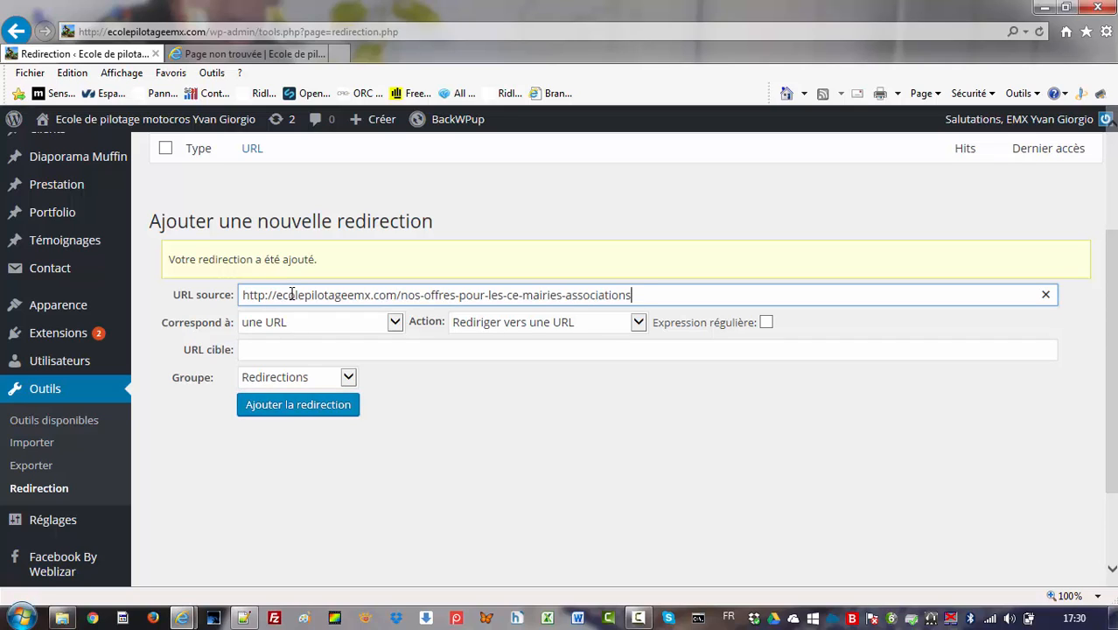
# Step: Open the site's homepage from the Google results and go to its "Offres CE / Collectivités" page to find the redirection's target address
pyautogui.click(277, 350)
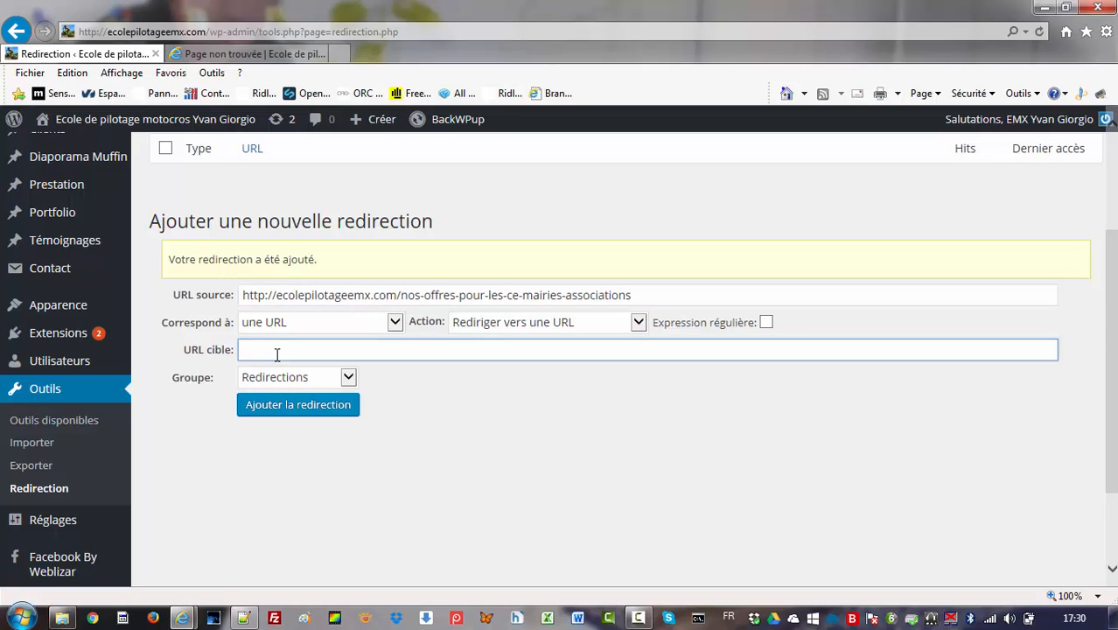
pyautogui.click(229, 55)
pyautogui.click(18, 32)
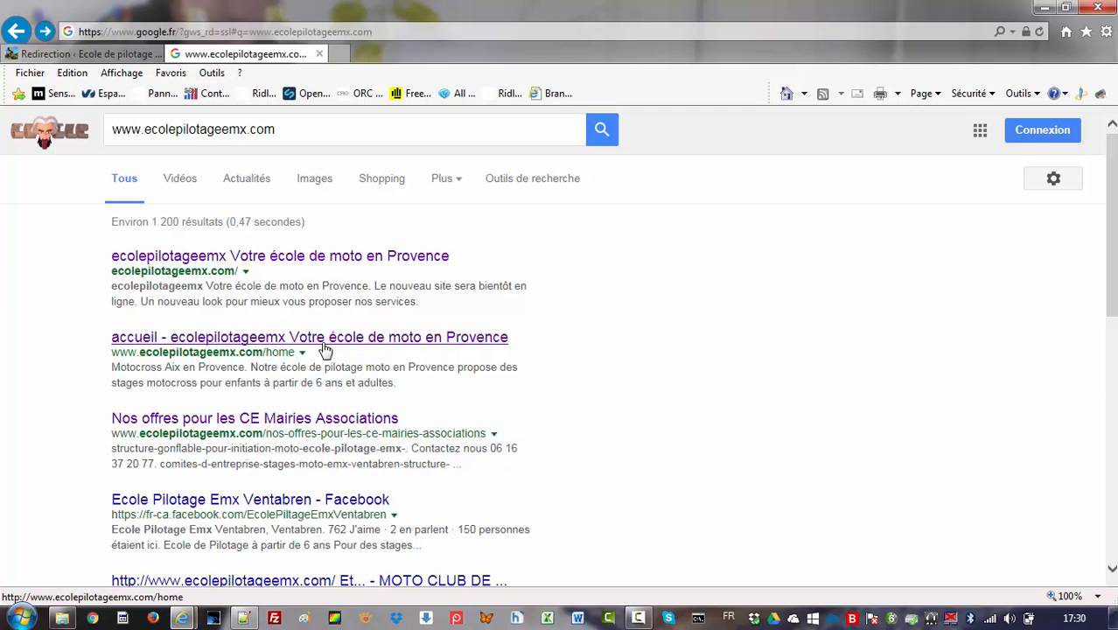
pyautogui.click(355, 255)
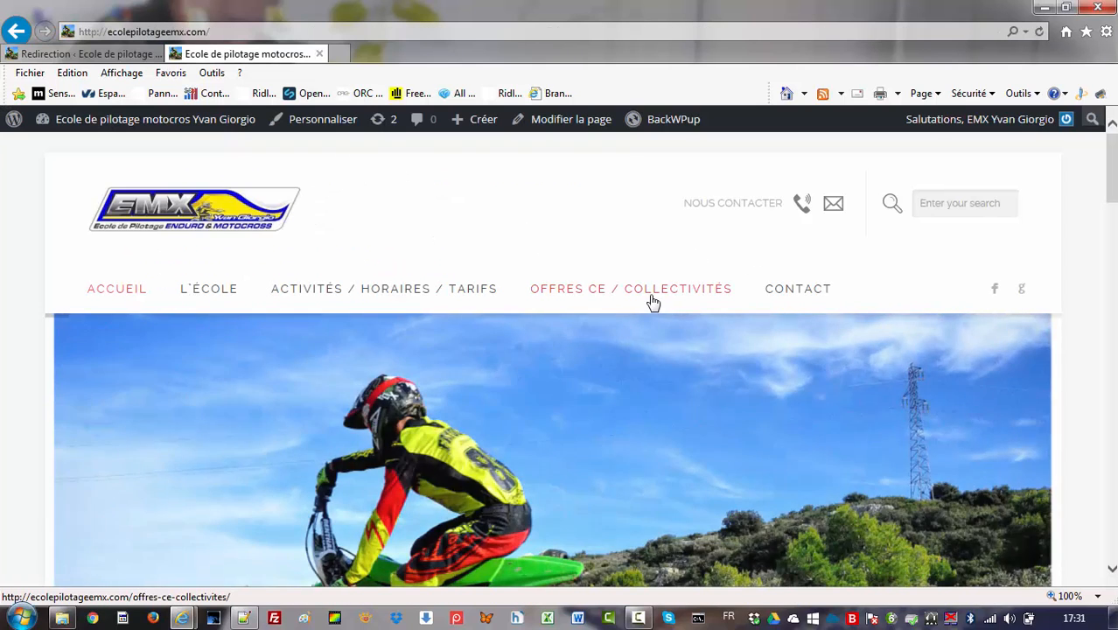
pyautogui.click(651, 301)
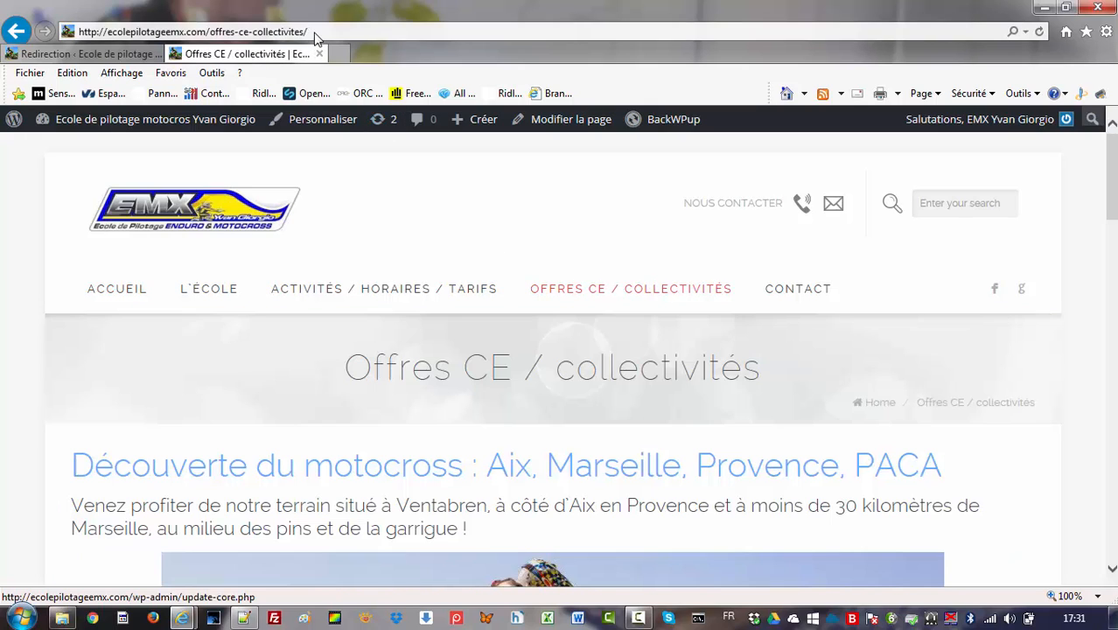
# Step: Copy the "Offres CE / collectivités" page address into the new redirection's target URL, add the redirection and review the list
pyautogui.click(314, 35)
pyautogui.hotkey('ctrl', 'c')
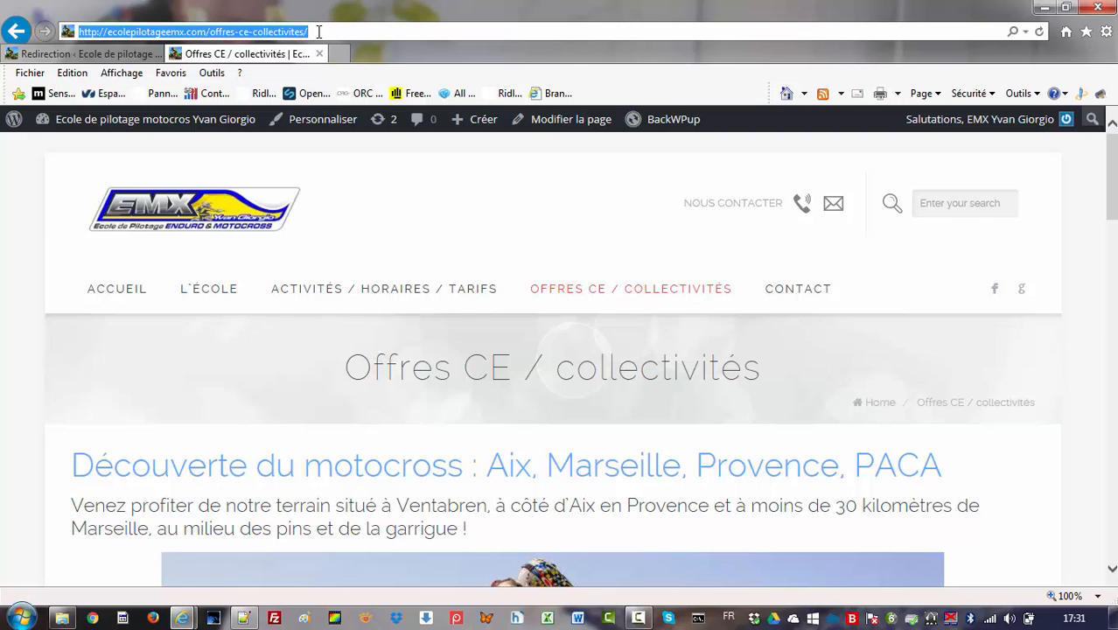
pyautogui.click(79, 53)
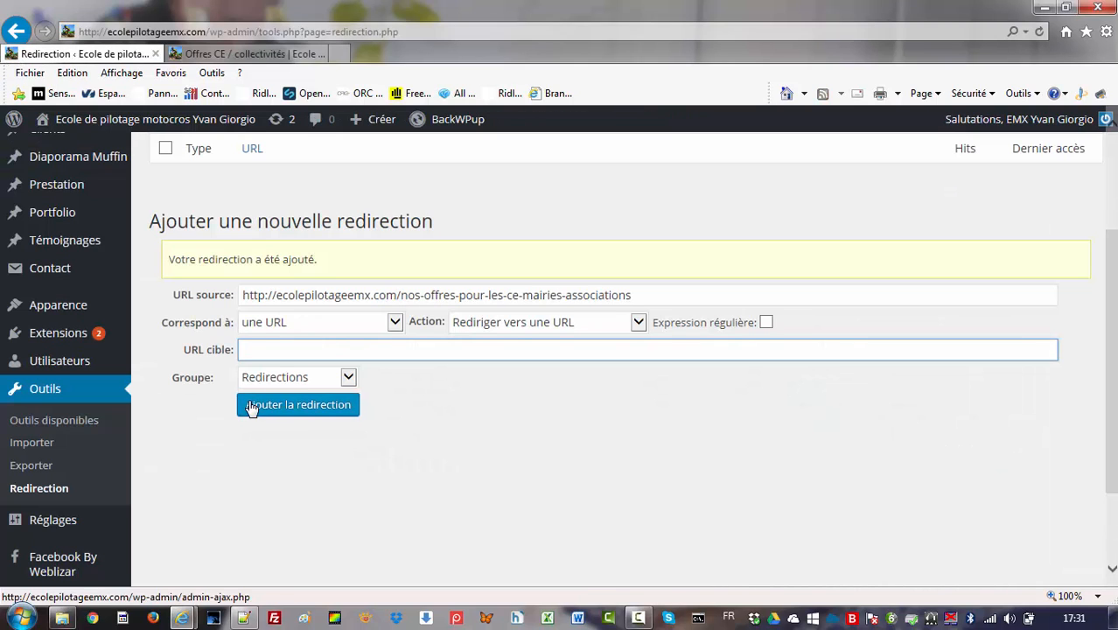
pyautogui.hotkey('ctrl', 'v')
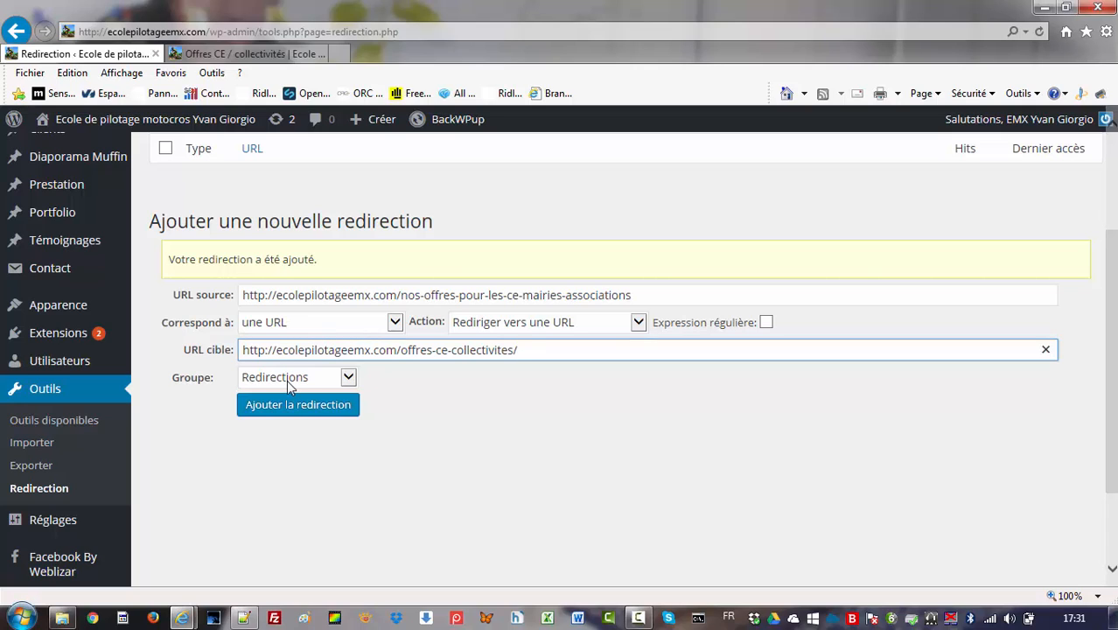
pyautogui.click(297, 406)
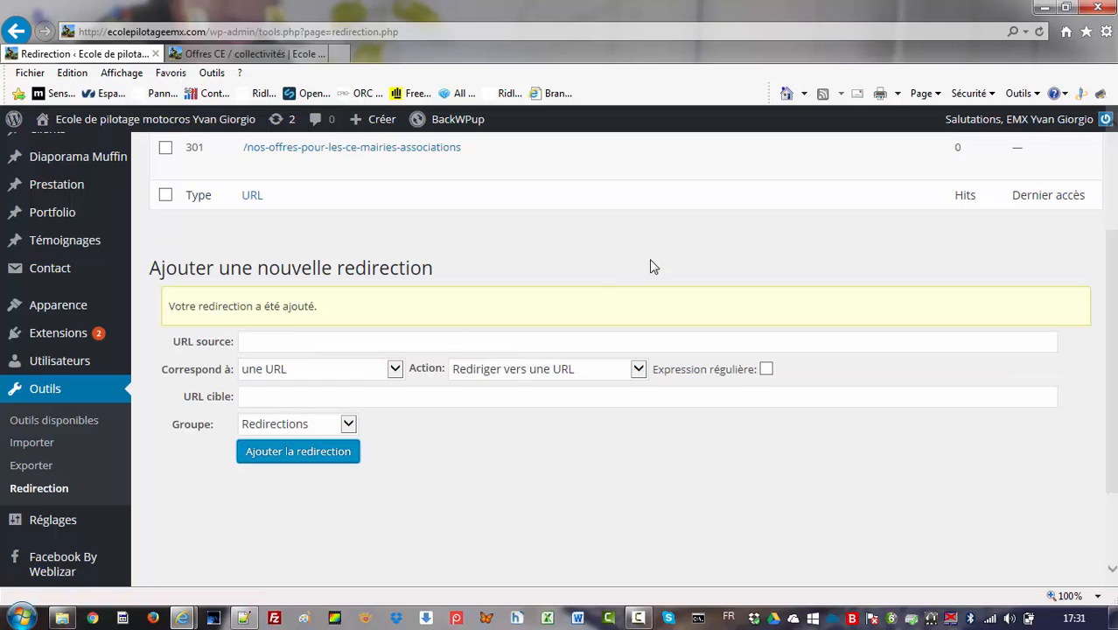
pyautogui.scroll(2, 647, 278)
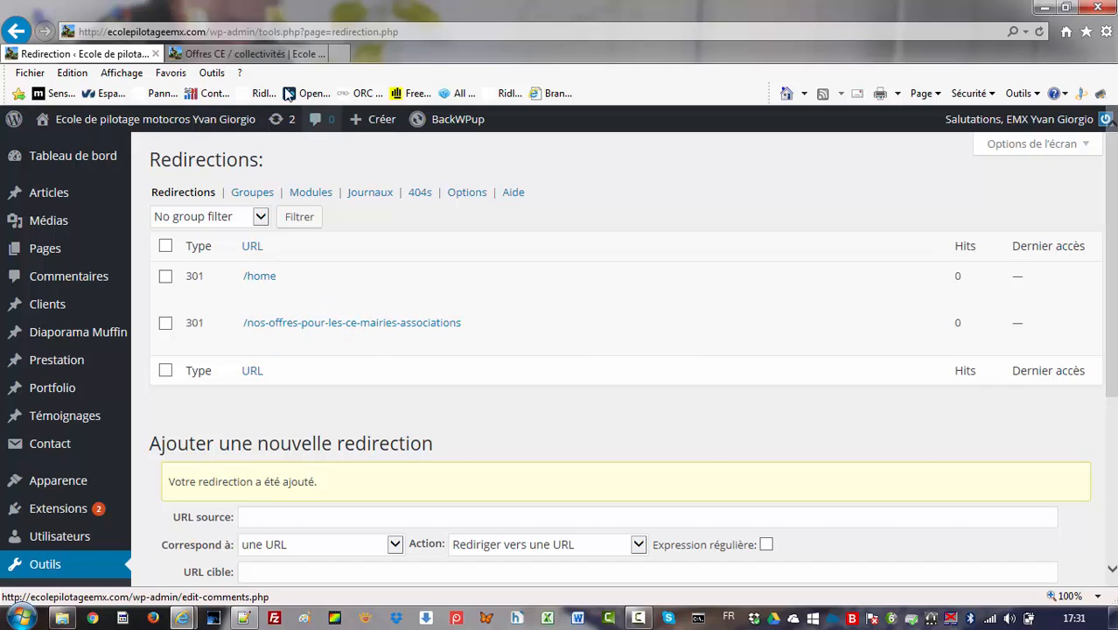
# Step: Test the new redirection by returning to the Google results and reopening the "Nos offres pour les CE Mairies Associations" result
pyautogui.click(252, 53)
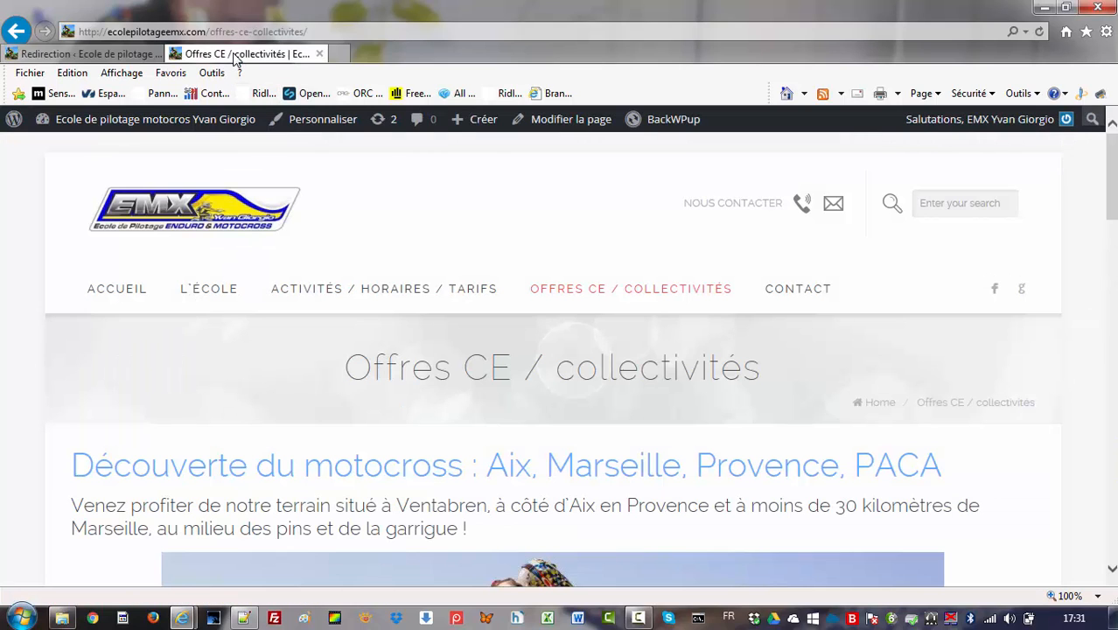
pyautogui.click(18, 33)
pyautogui.click(15, 32)
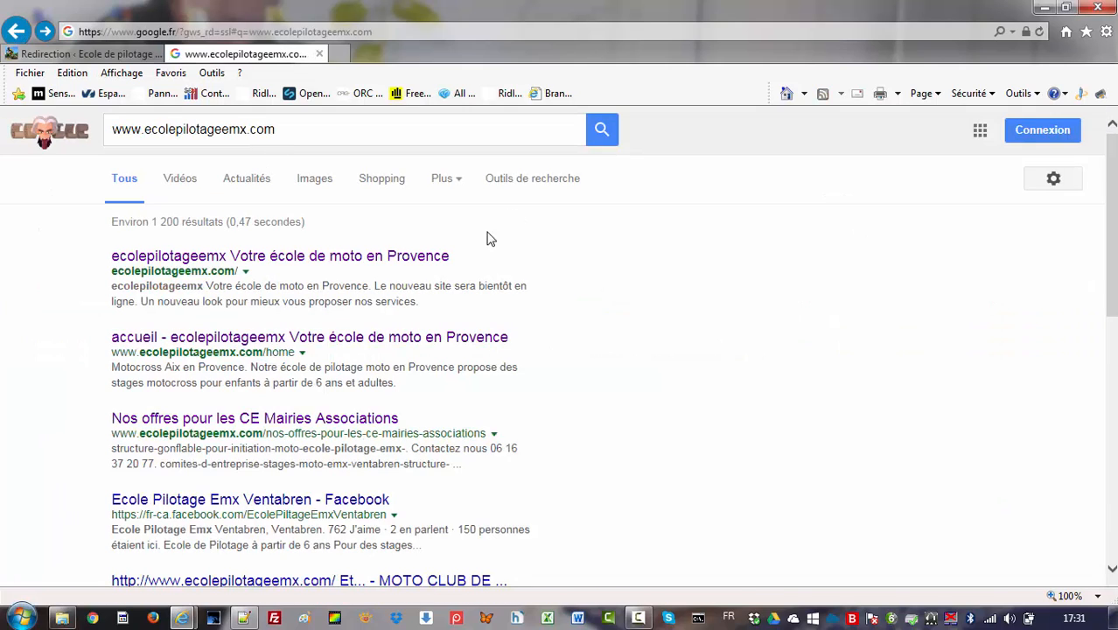
pyautogui.click(341, 426)
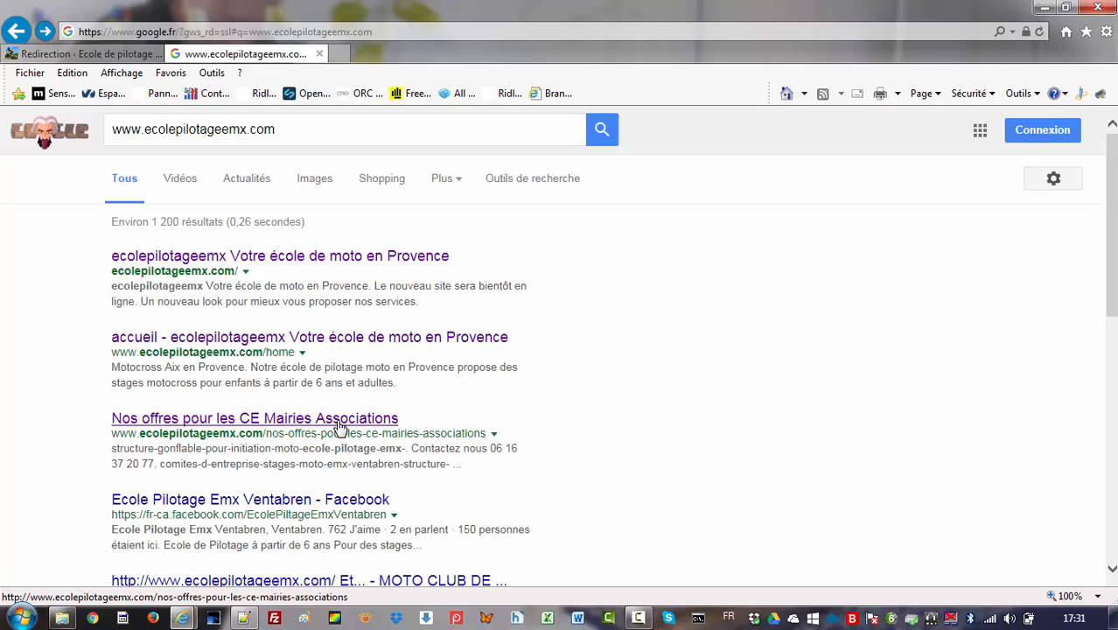
pyautogui.click(338, 424)
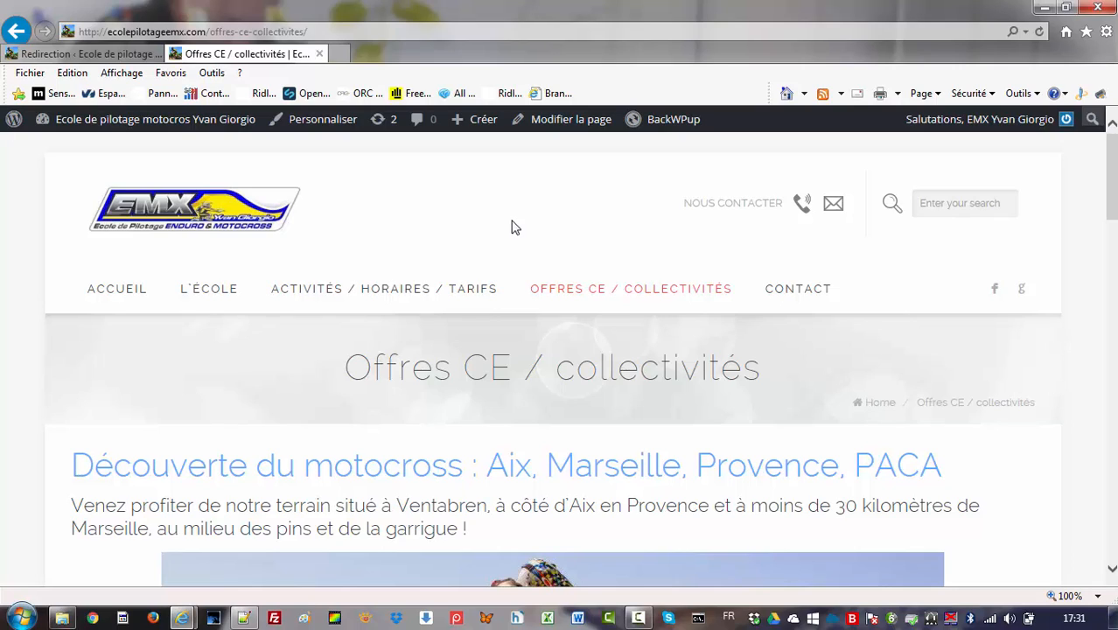
# Step: Look over the whole "Offres CE / collectivités" page that the redirection leads to and return to its beginning
pyautogui.scroll(-4, 534, 237)
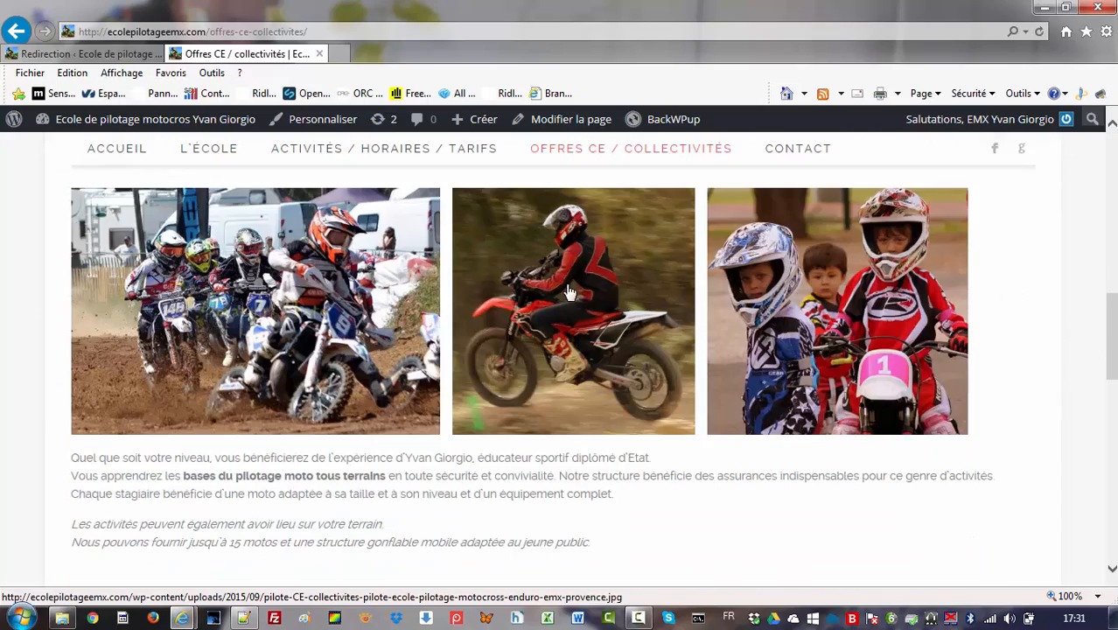
pyautogui.scroll(-10, 569, 292)
pyautogui.scroll(9, 570, 294)
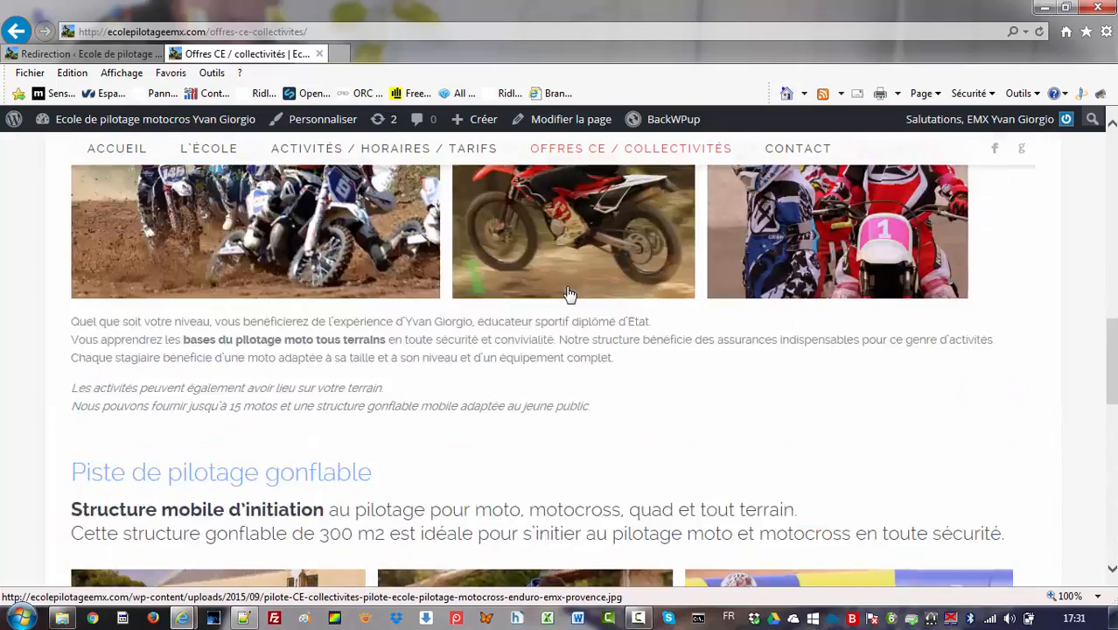
pyautogui.scroll(6, 569, 293)
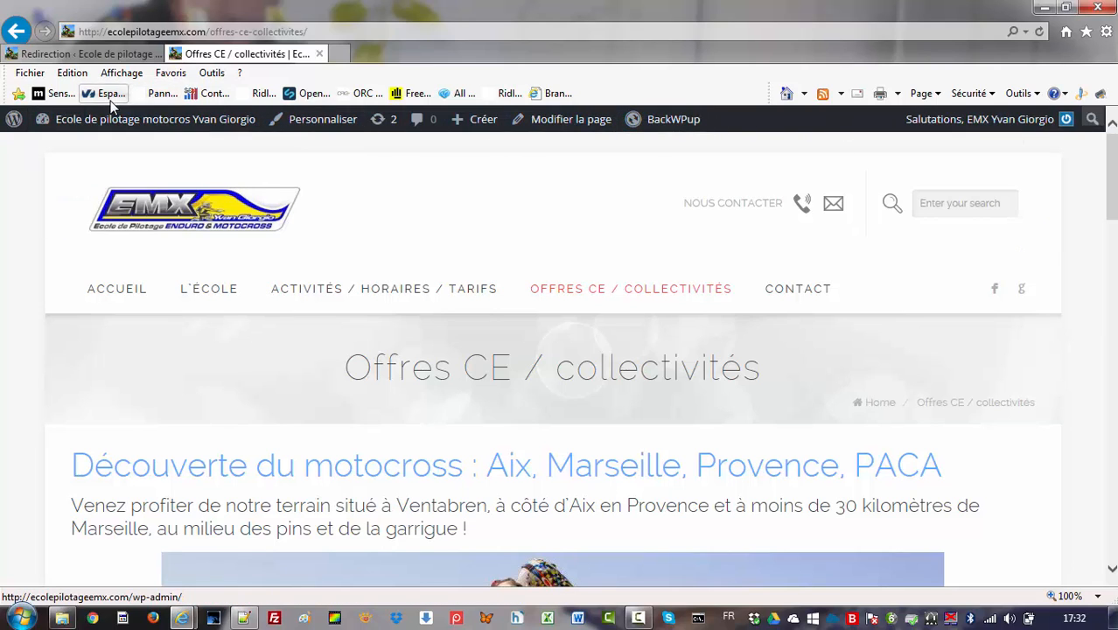
# Step: Review the two entries in the redirection list against the "Offres CE / collectivités" page
pyautogui.click(97, 54)
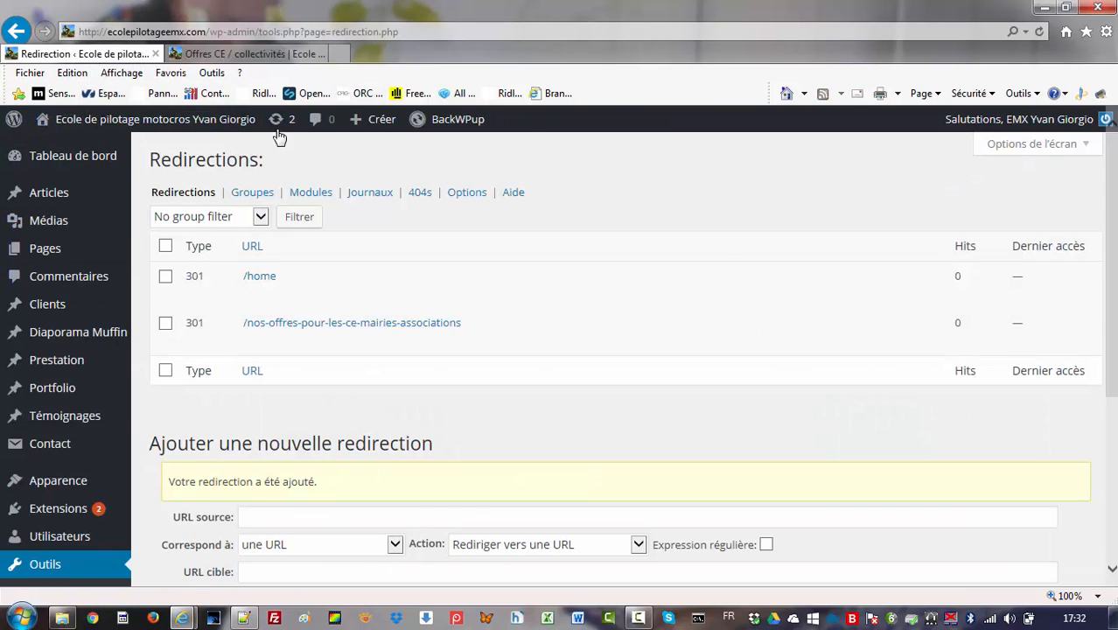
pyautogui.click(247, 54)
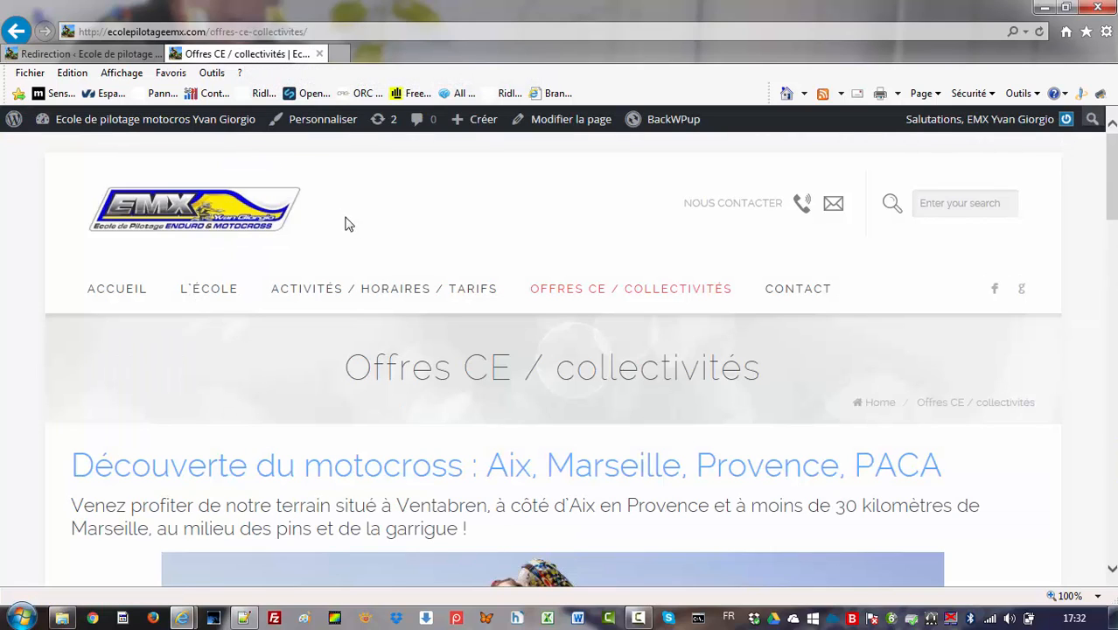
pyautogui.click(88, 54)
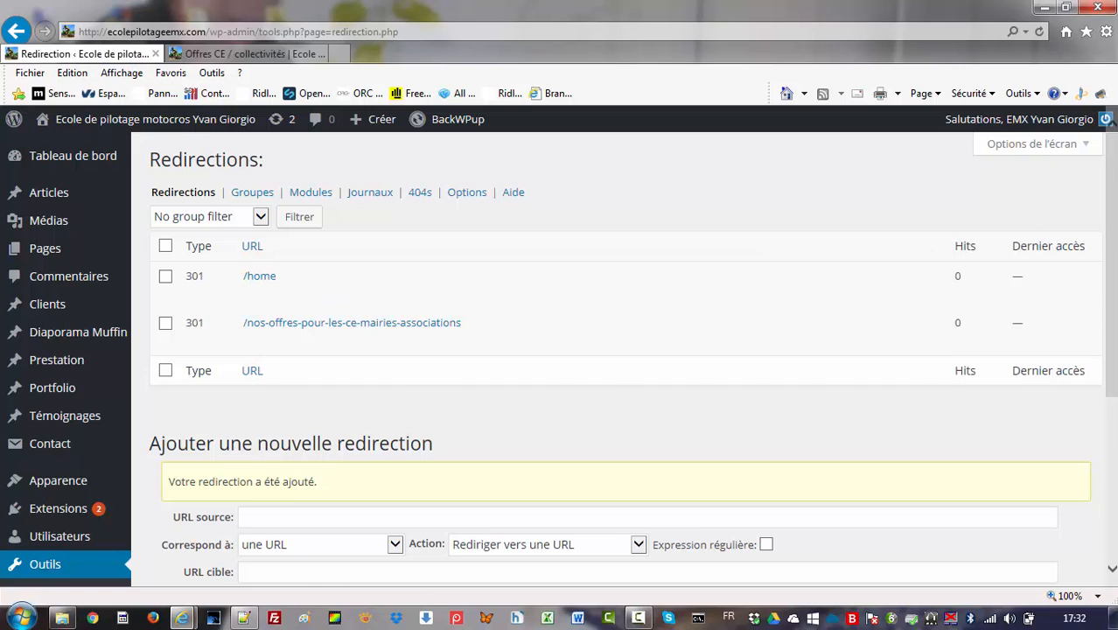
pyautogui.moveTo(1109, 215); pyautogui.dragTo(1113, 268)
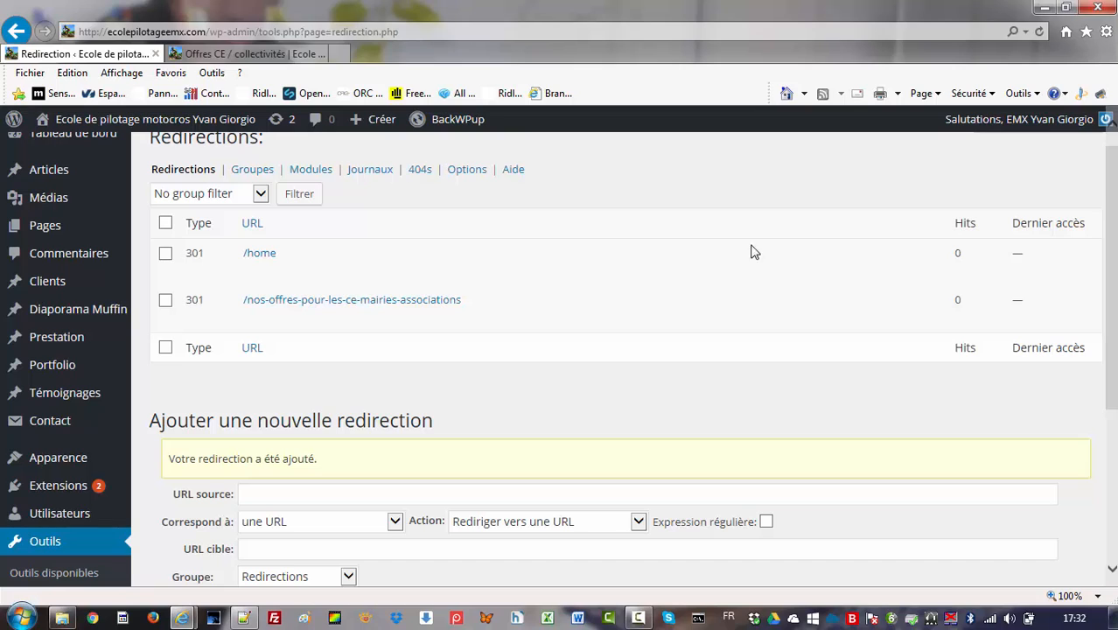